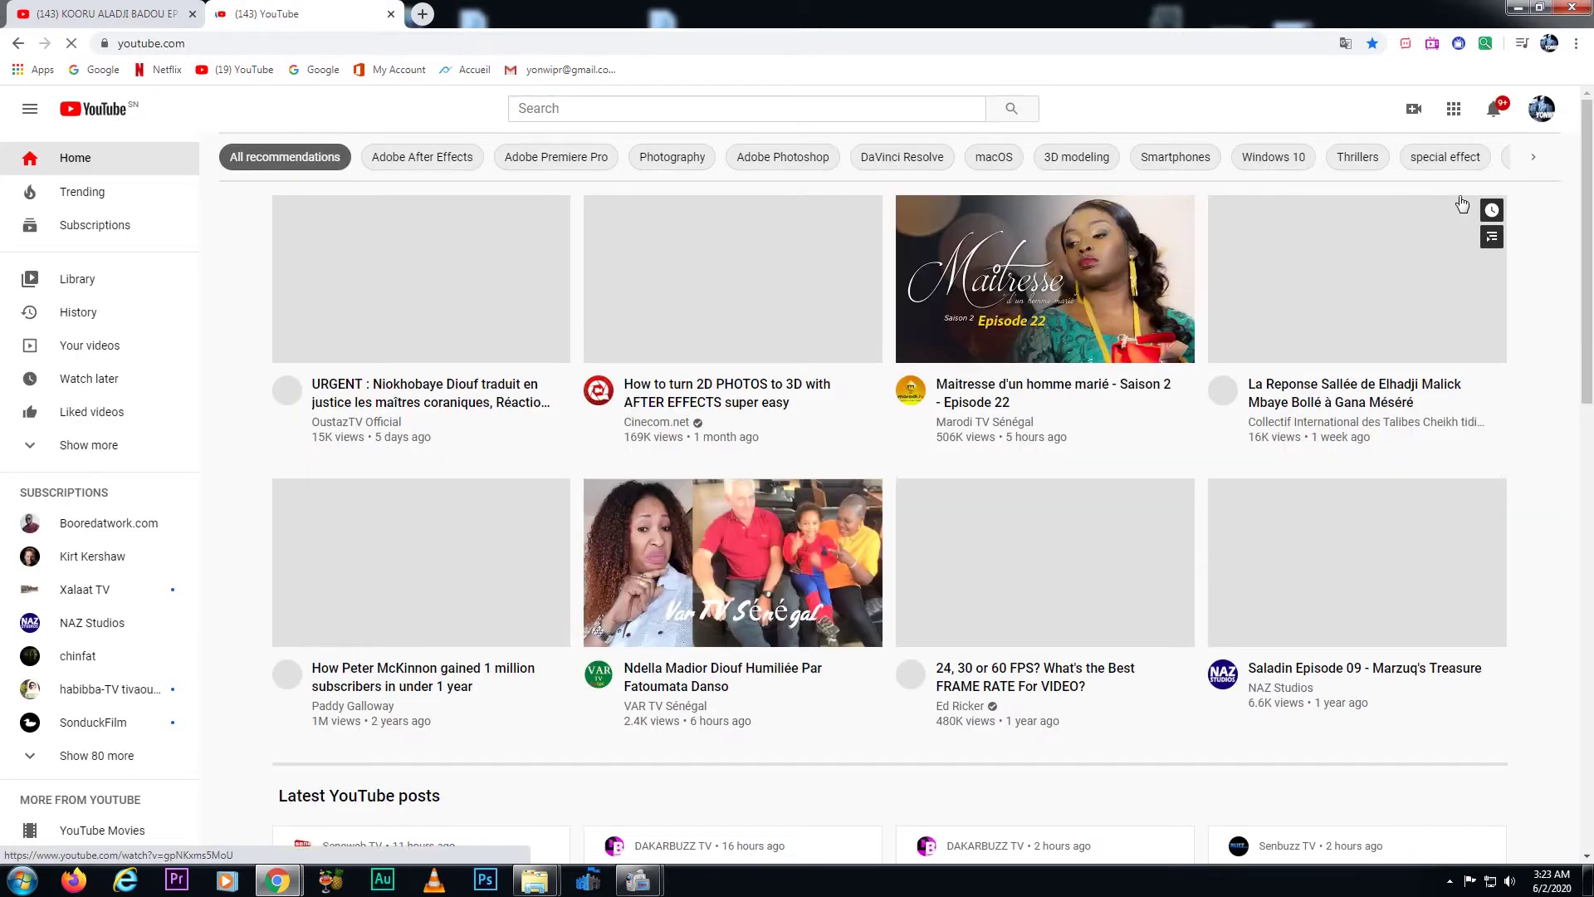
Open YouTube Studio from the avatar's account menu to reach the channel dashboard.
{"action": "left_click", "coordinate": [1542, 116]}
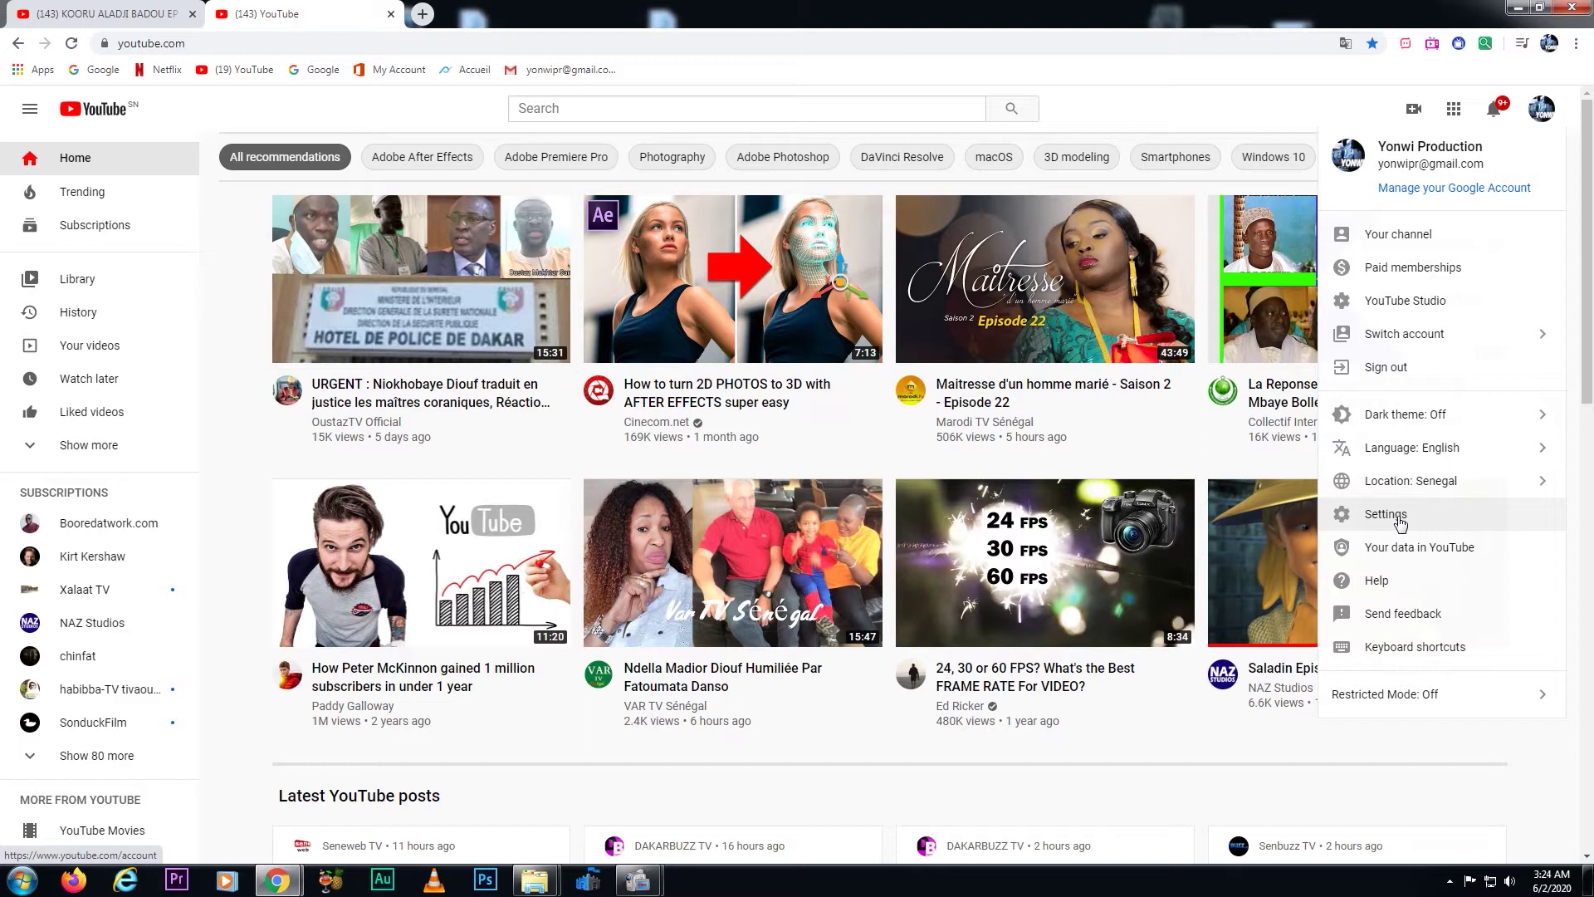
{"action": "left_click", "coordinate": [1421, 300]}
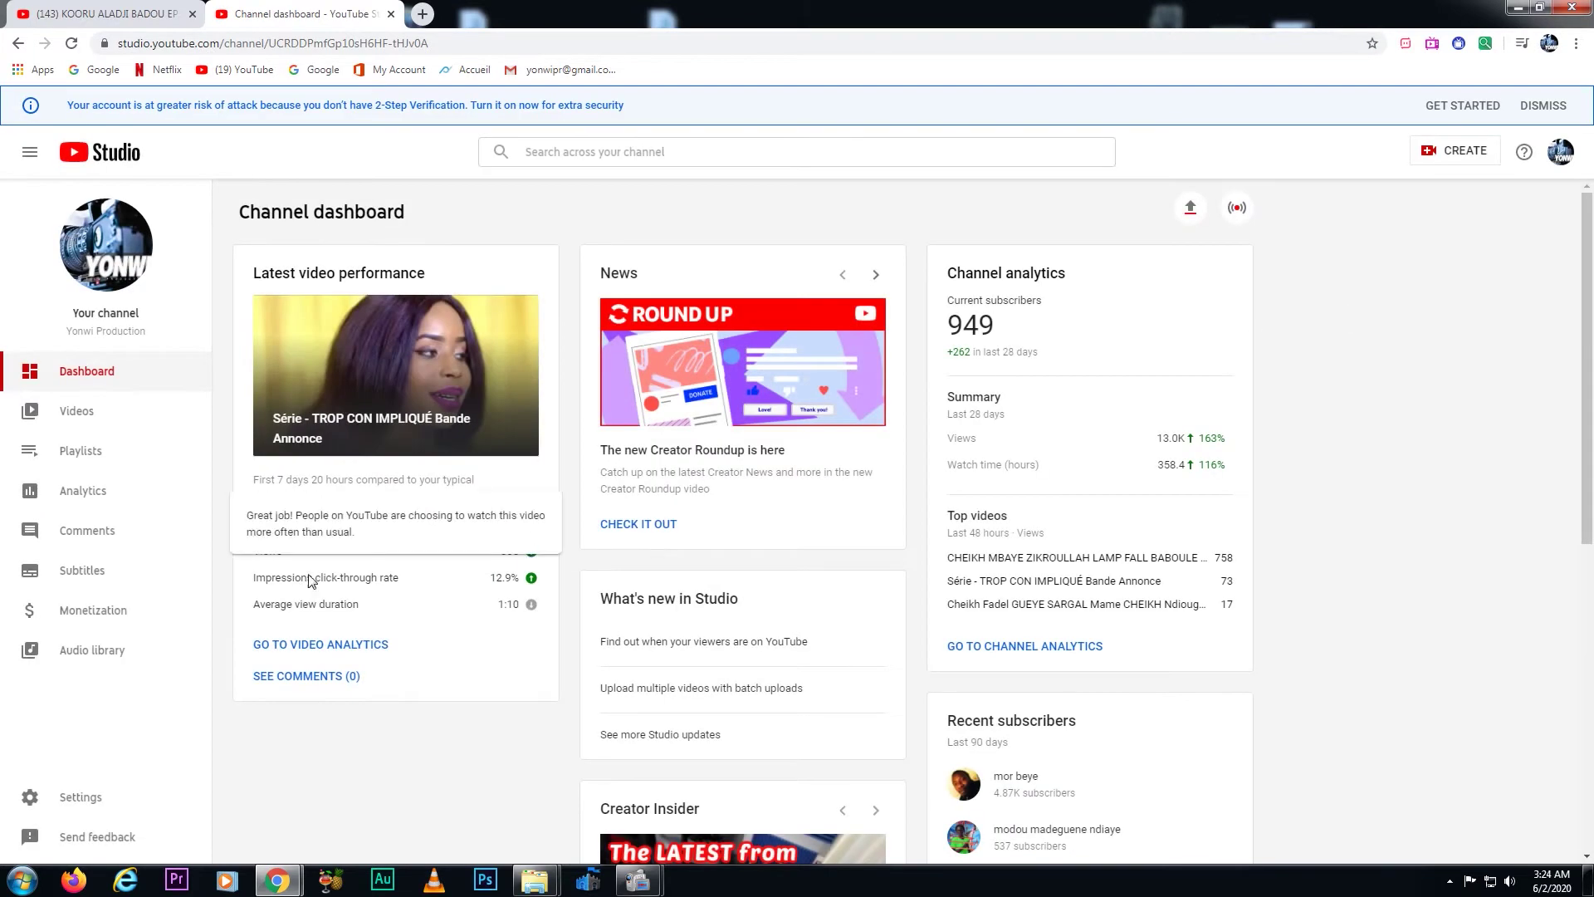
Show the channel's Advanced settings with its made-for-kids audience option.
{"action": "left_click", "coordinate": [75, 802]}
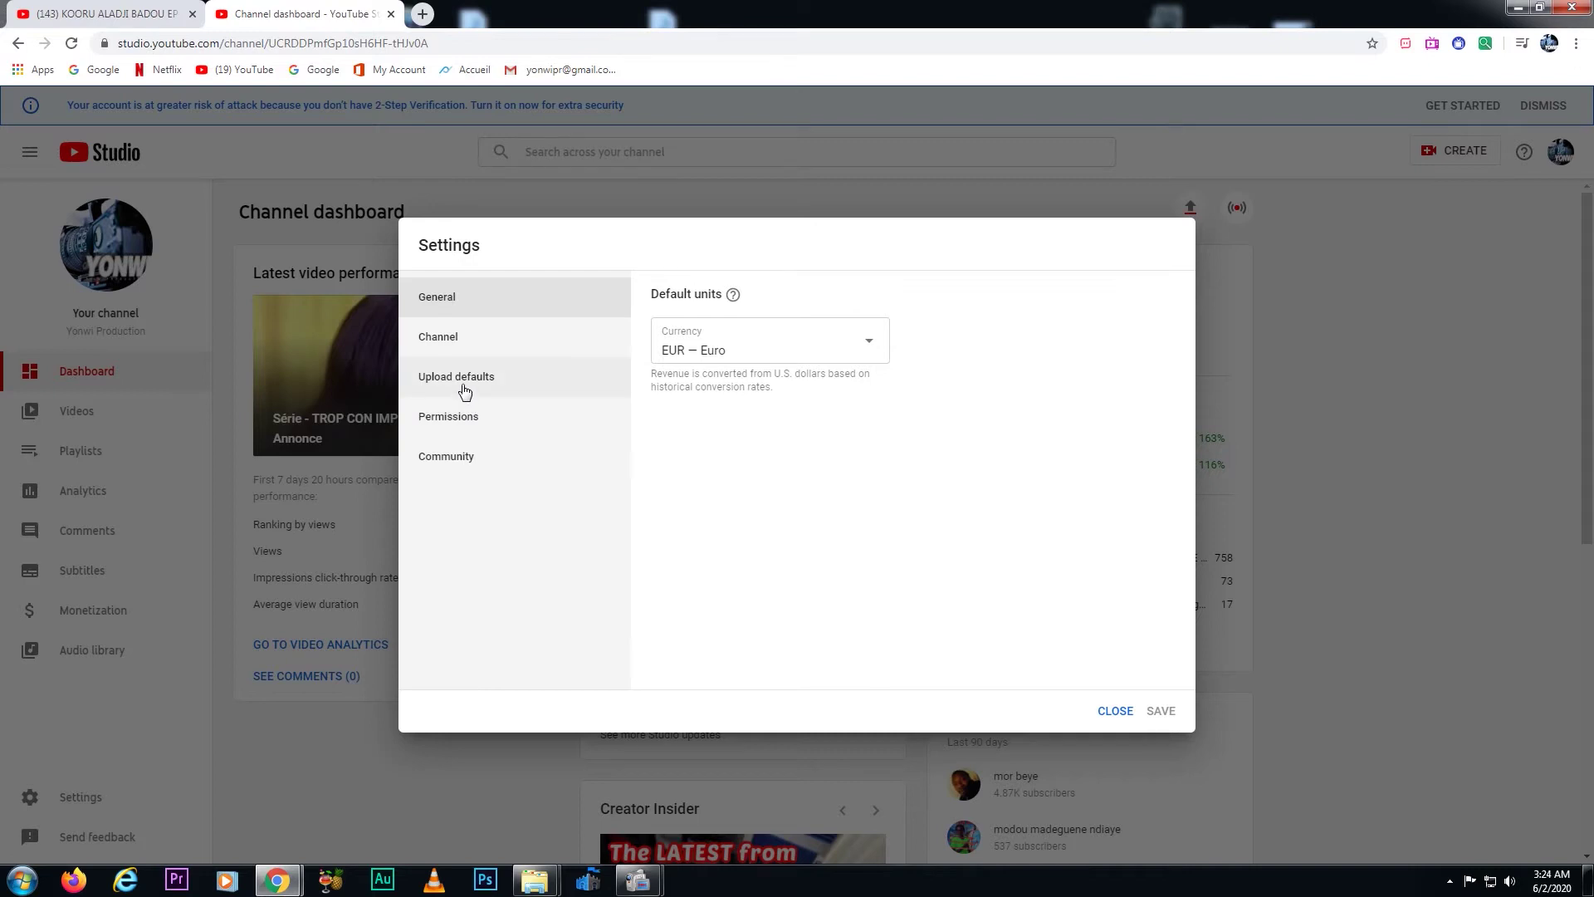
{"action": "left_click", "coordinate": [453, 344]}
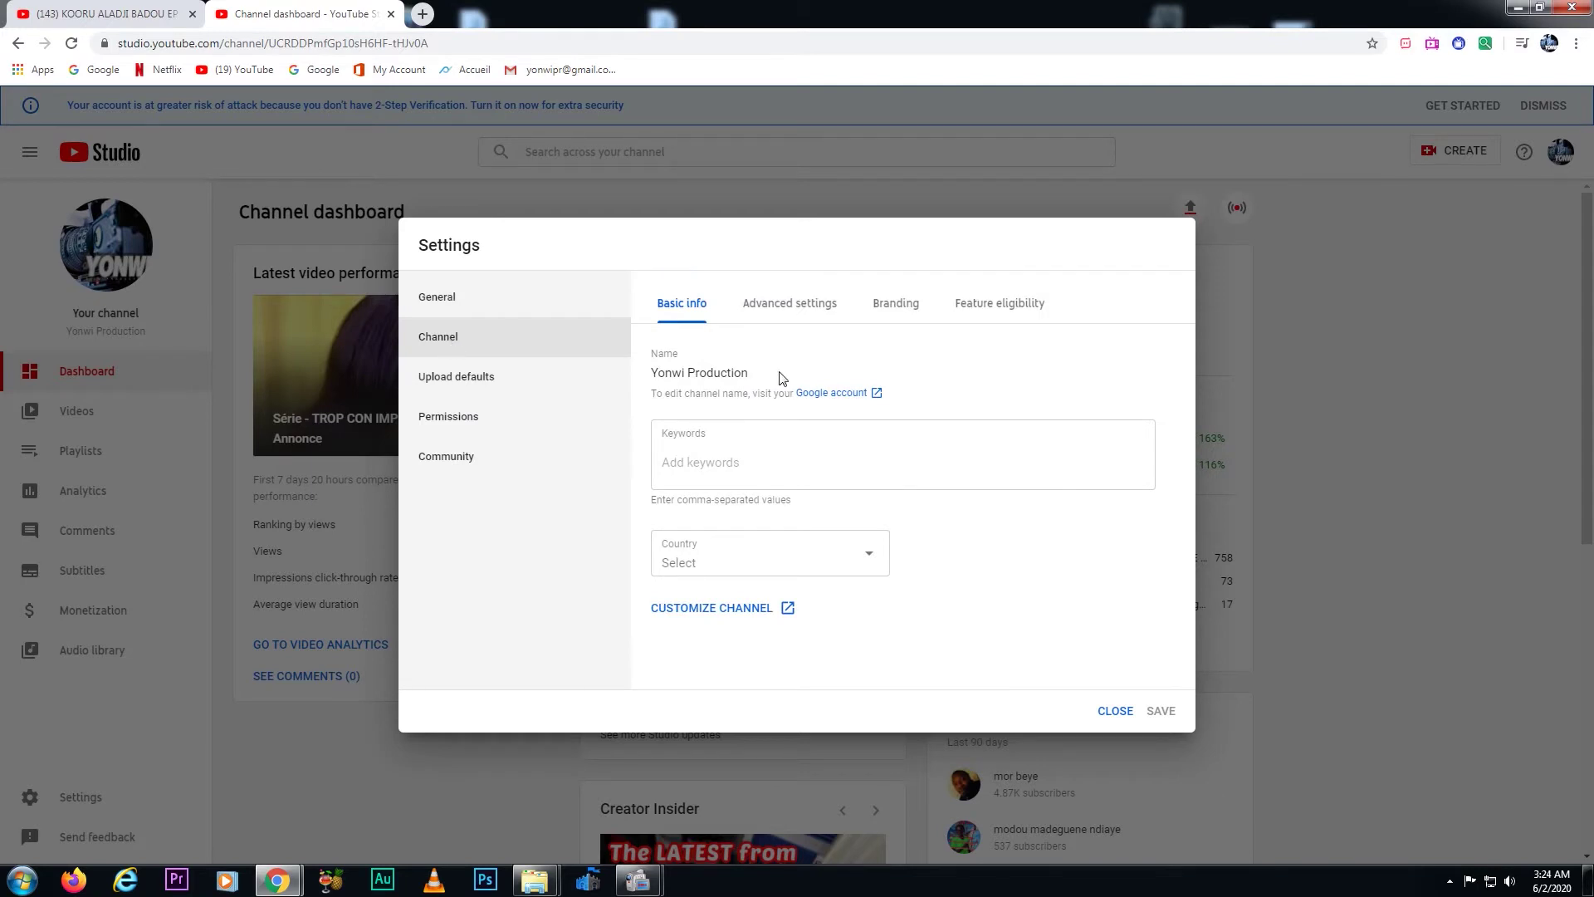
{"action": "left_click", "coordinate": [800, 312]}
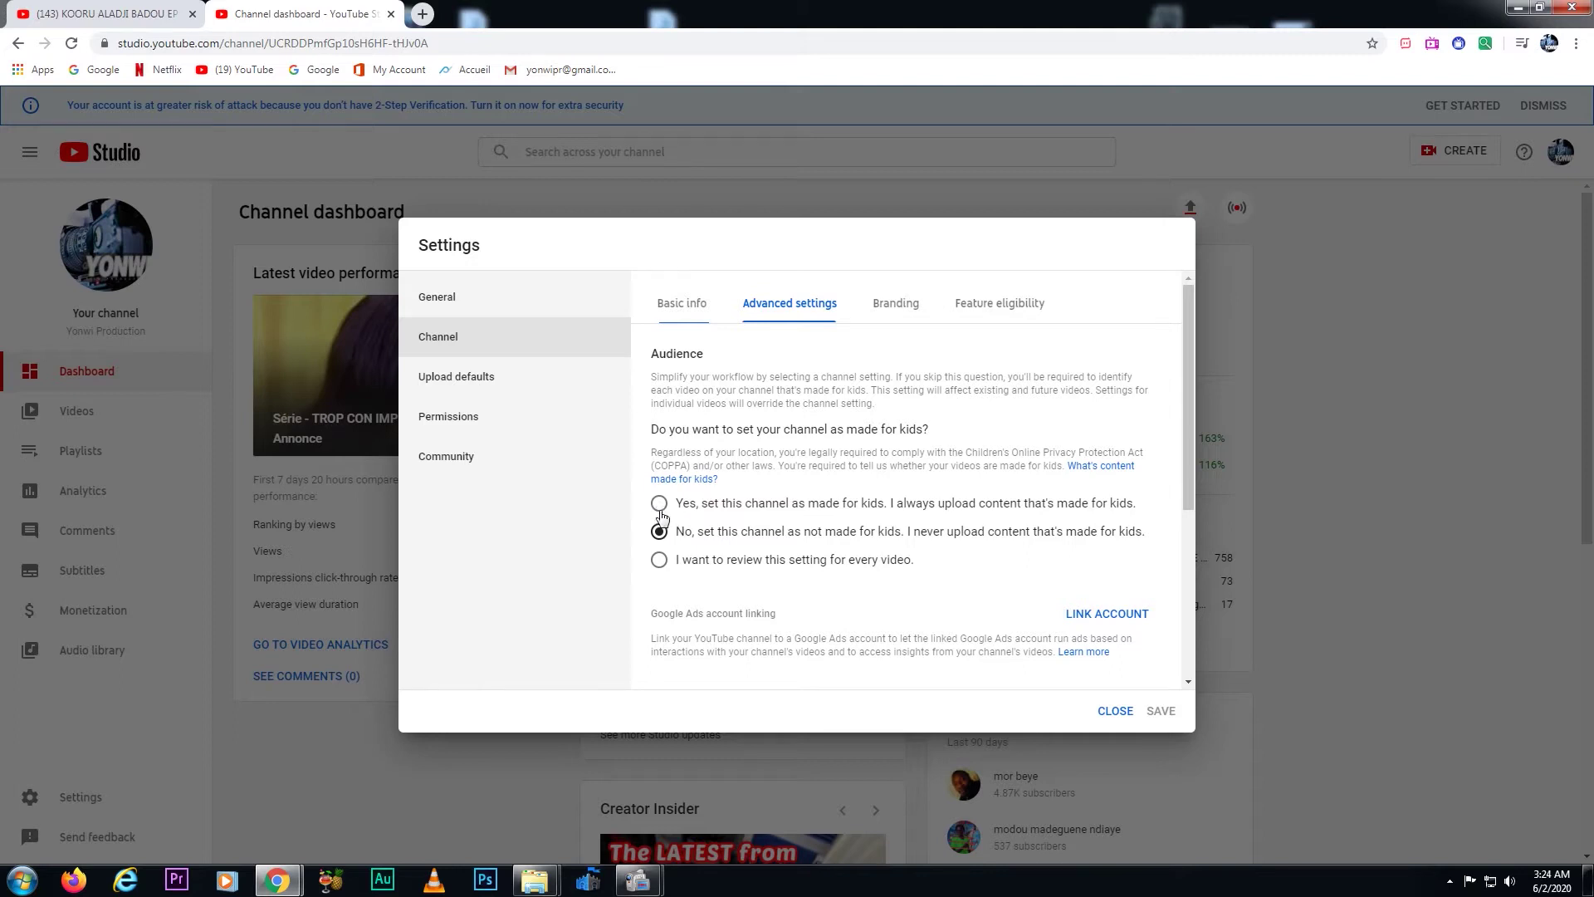
{"action": "left_click", "coordinate": [659, 504]}
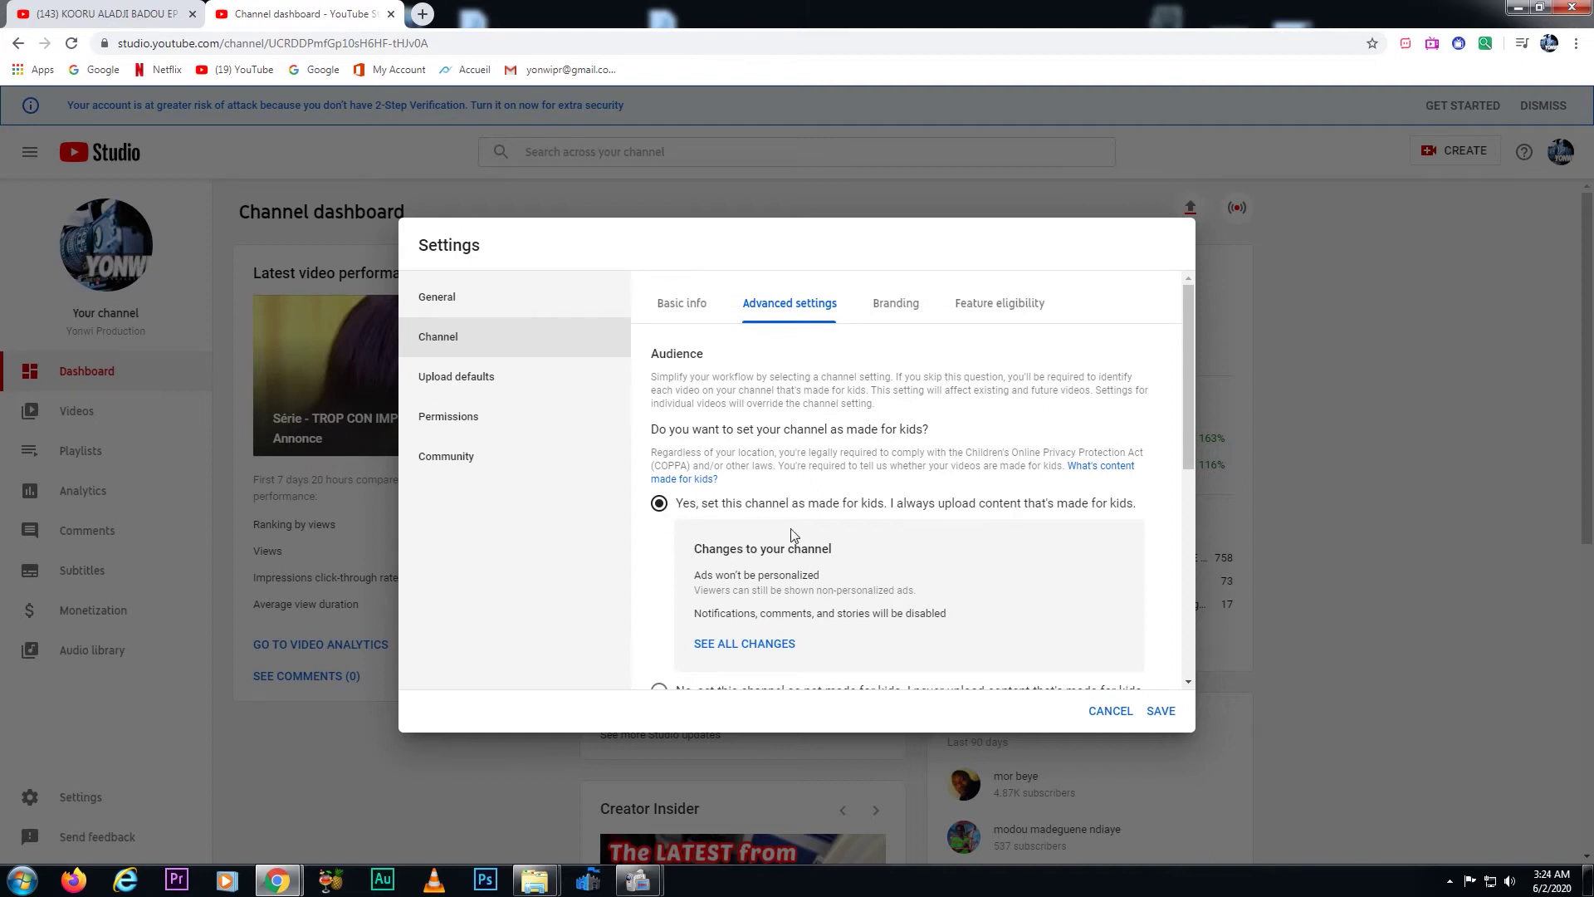
{"action": "left_click_drag", "start_coordinate": [1188, 456], "coordinate": [1191, 510]}
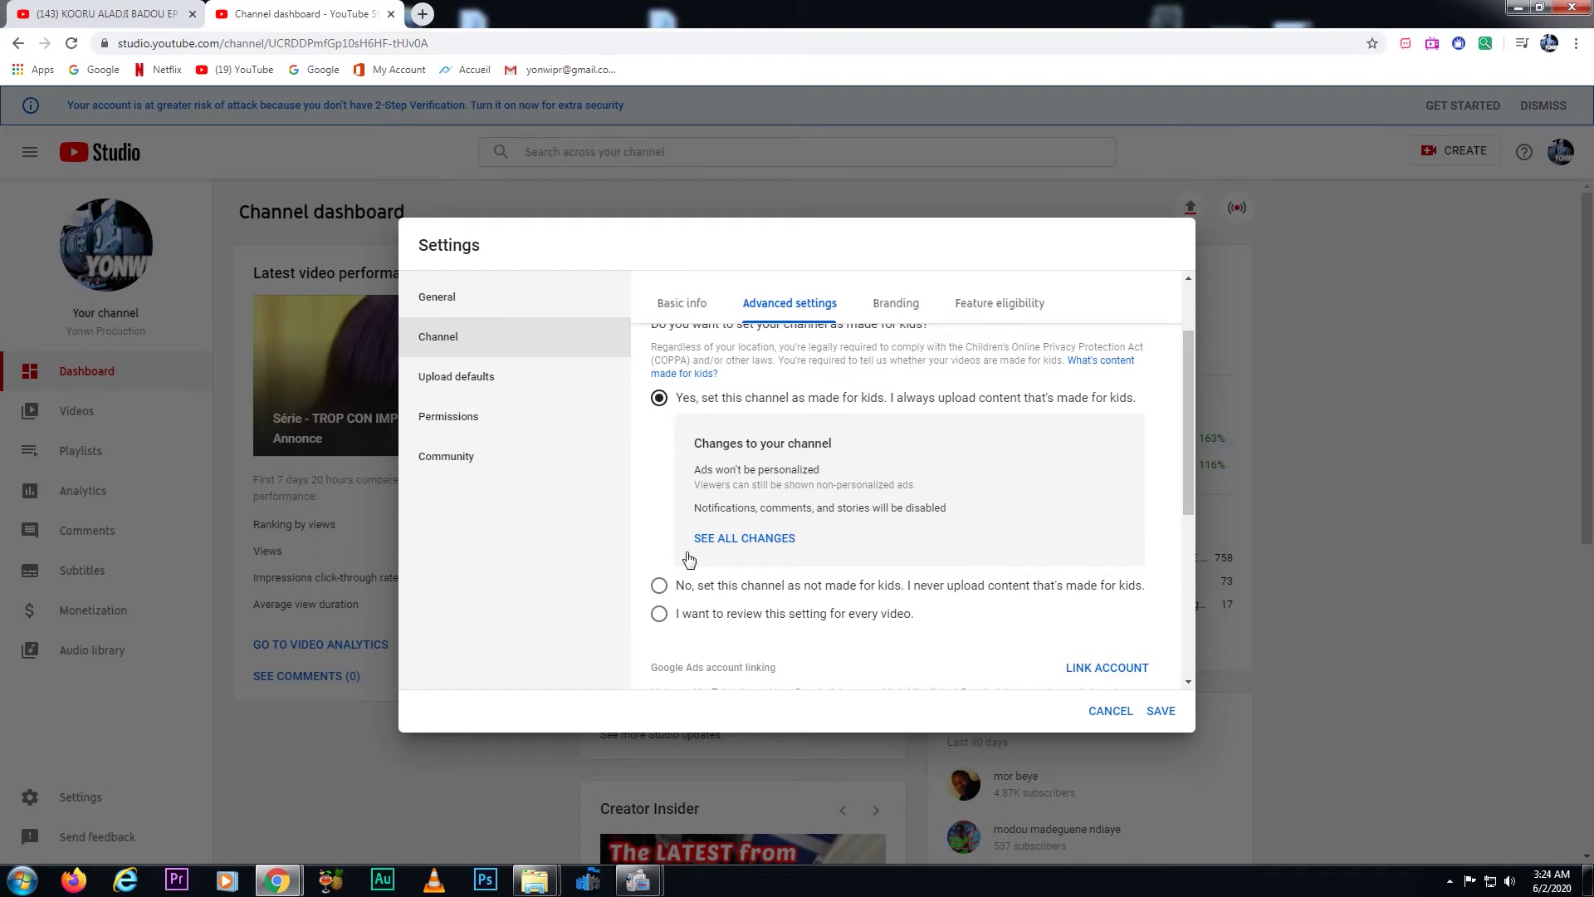
{"action": "left_click", "coordinate": [660, 587]}
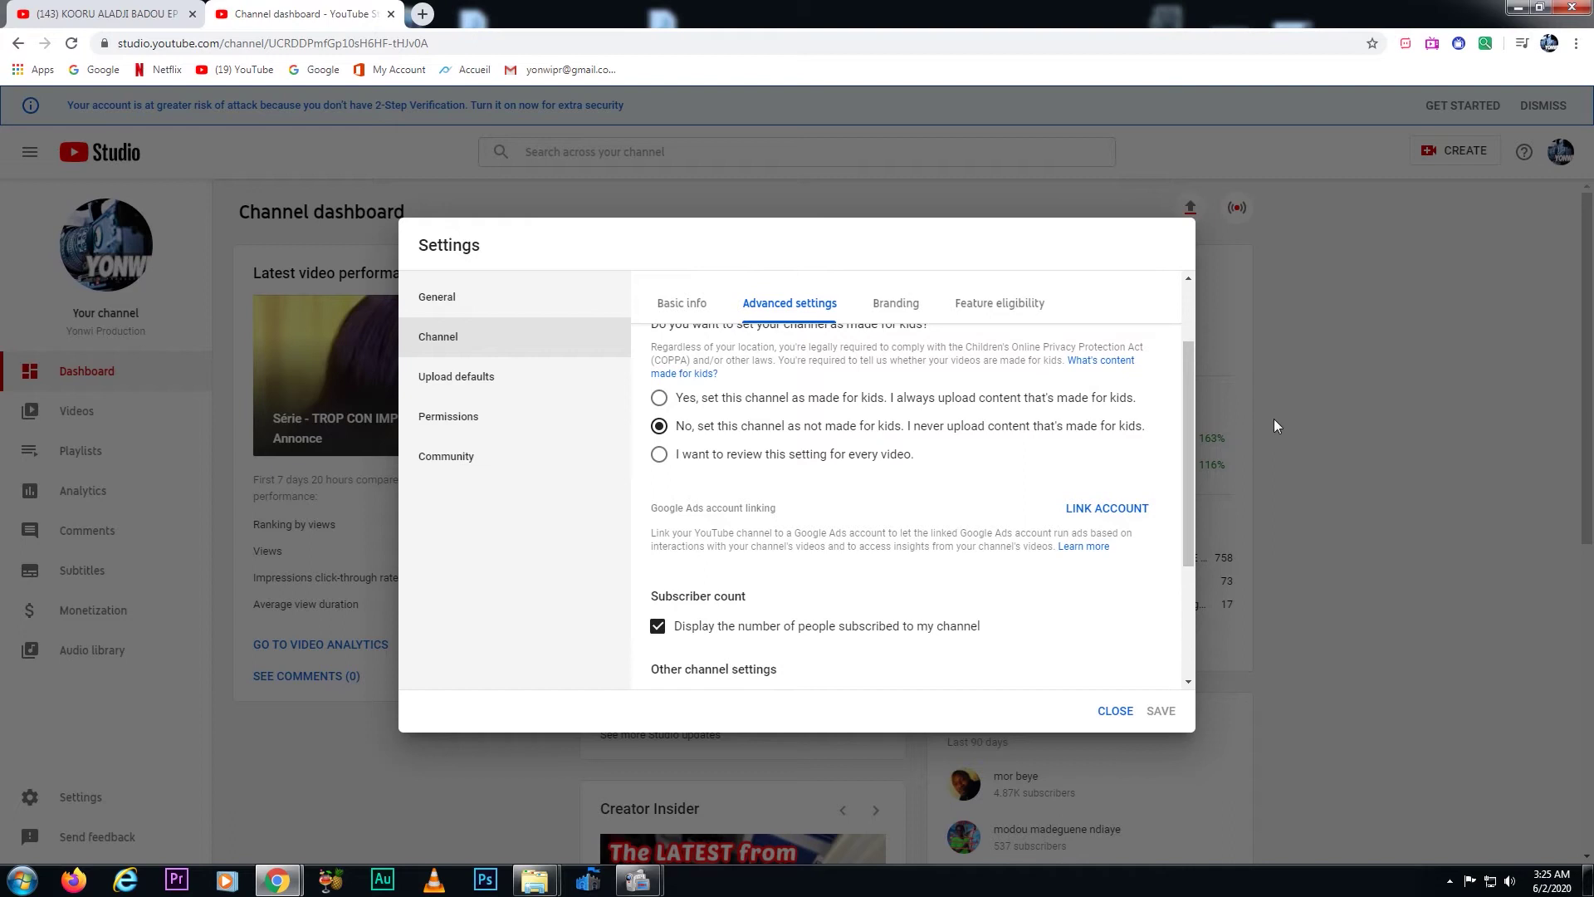
Close Studio settings, return to the EP 4 video, then go to your own channel page.
{"action": "left_click", "coordinate": [1116, 711]}
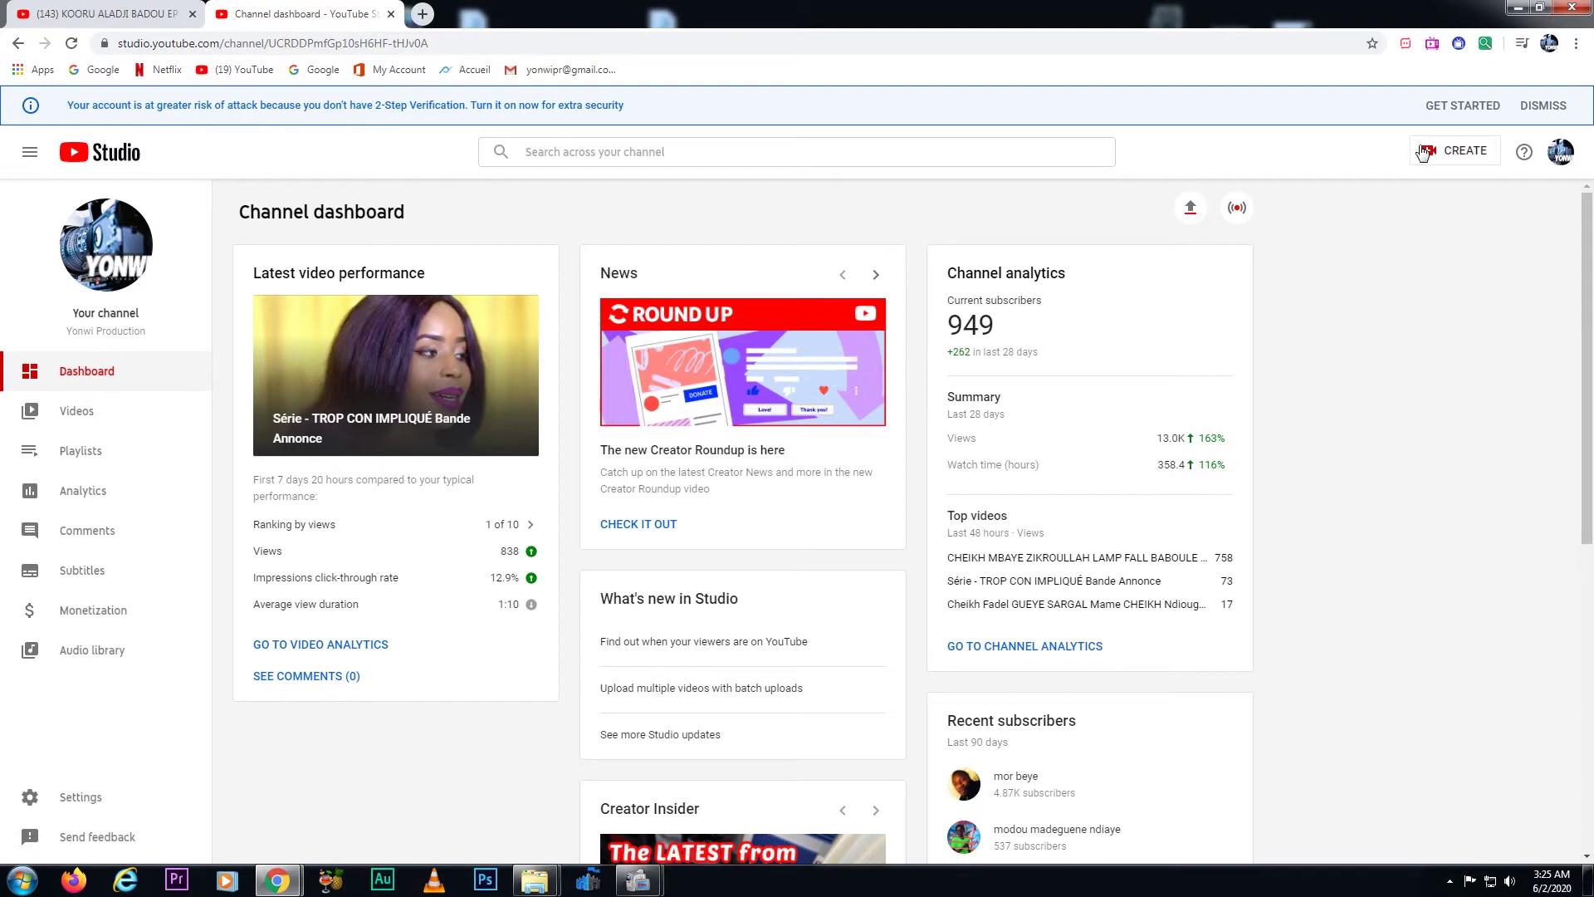
{"action": "left_click", "coordinate": [114, 15]}
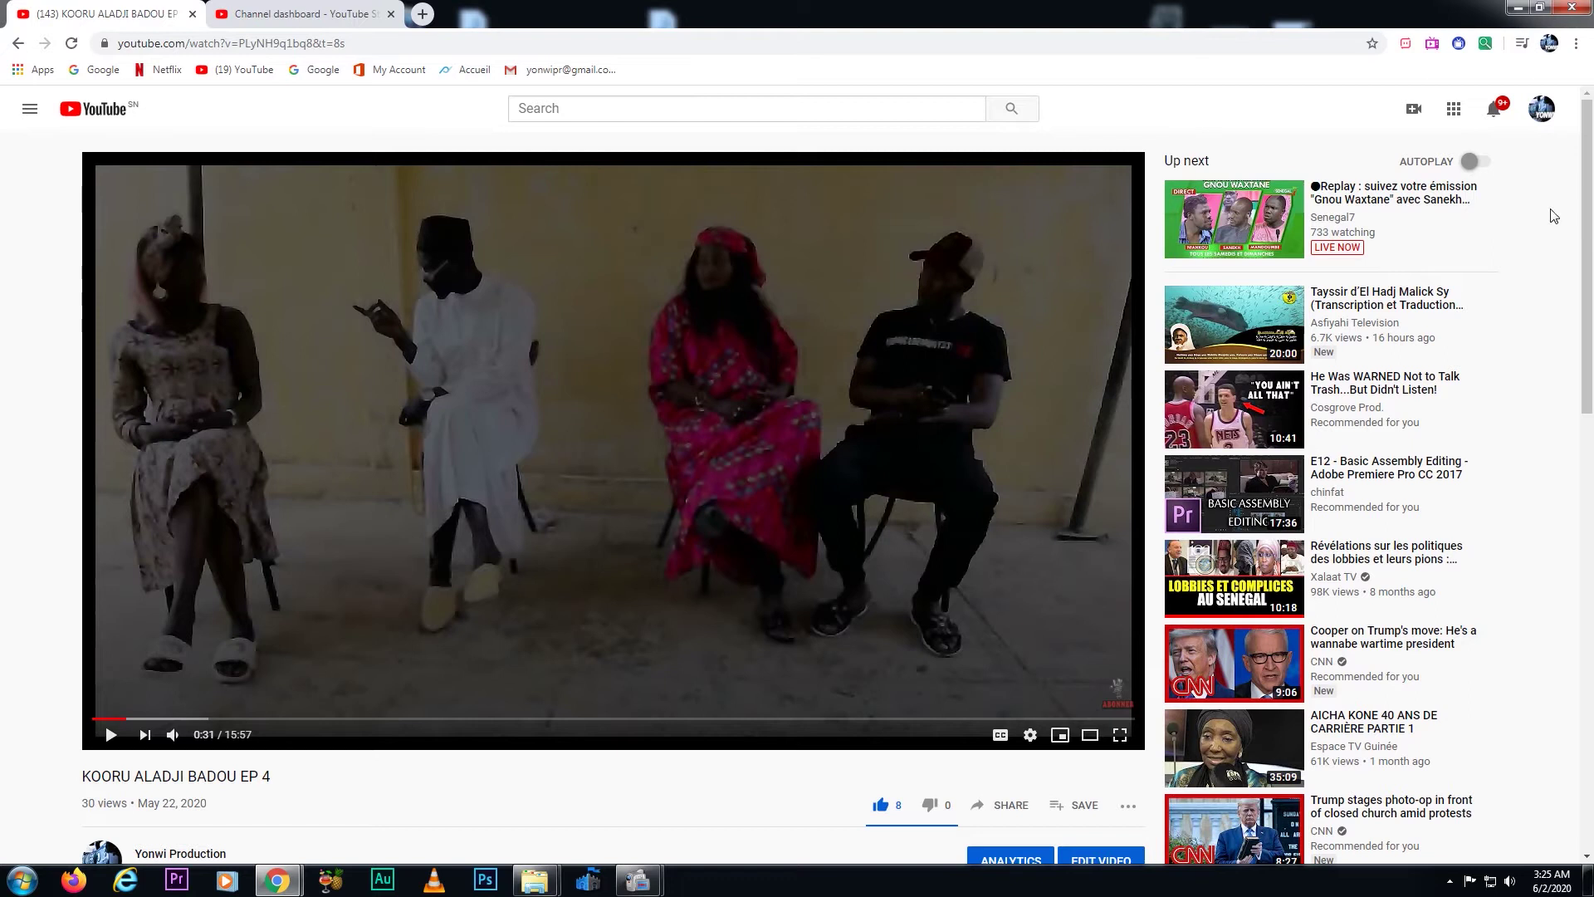
{"action": "left_click", "coordinate": [1544, 111]}
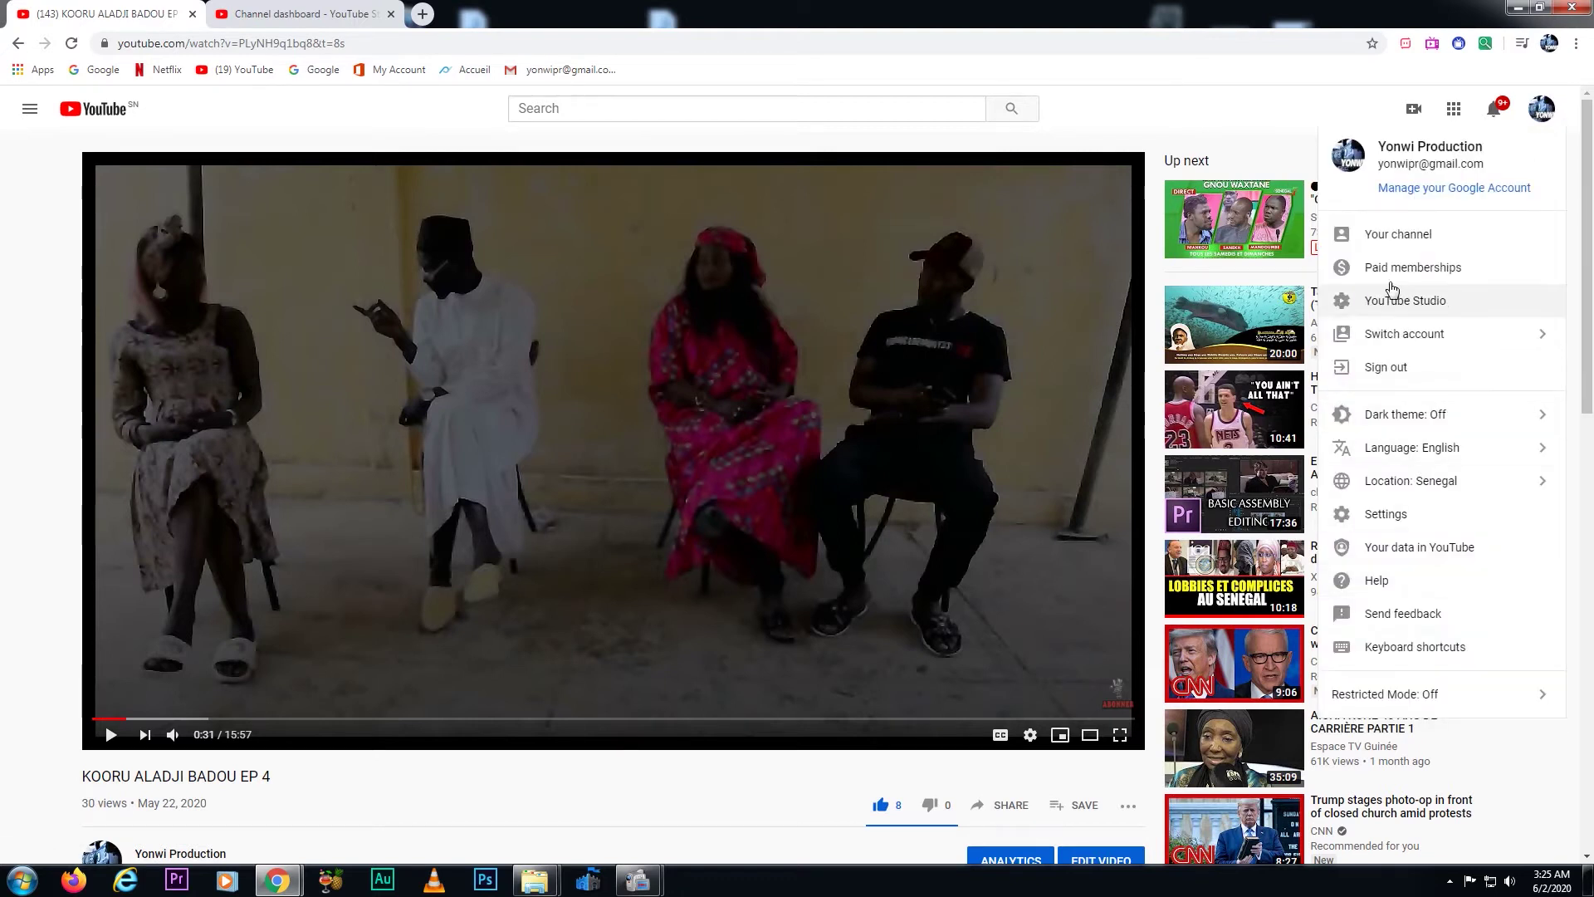
{"action": "left_click", "coordinate": [1399, 234]}
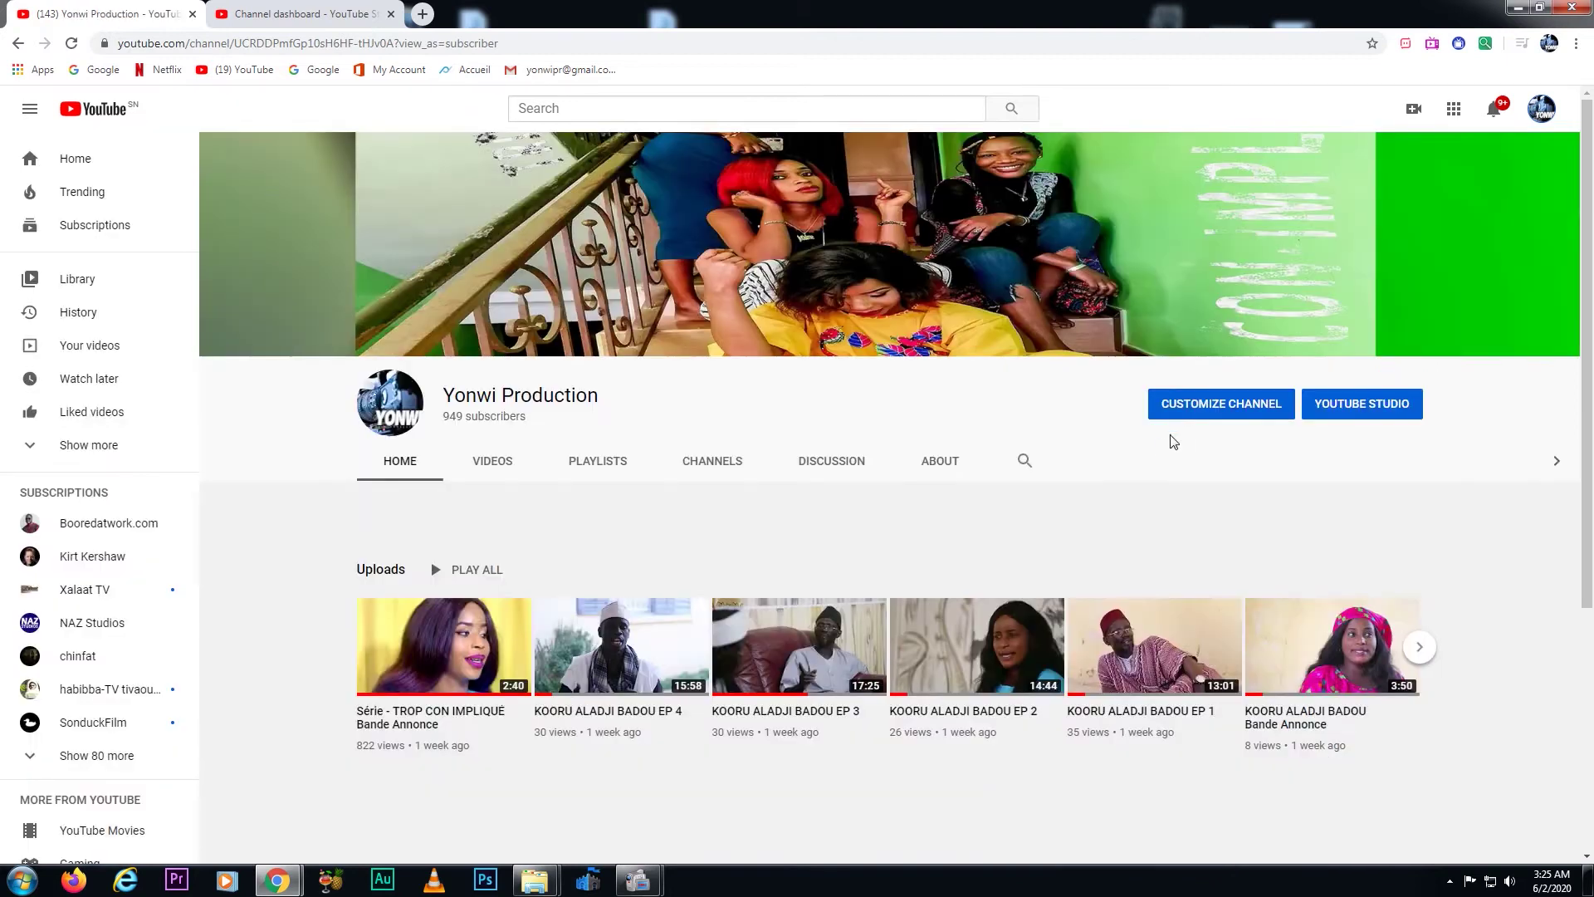
Open the KOORU ALADJI BADOU EP 3 watch page and scroll back to the top of the player.
{"action": "left_click", "coordinate": [793, 663]}
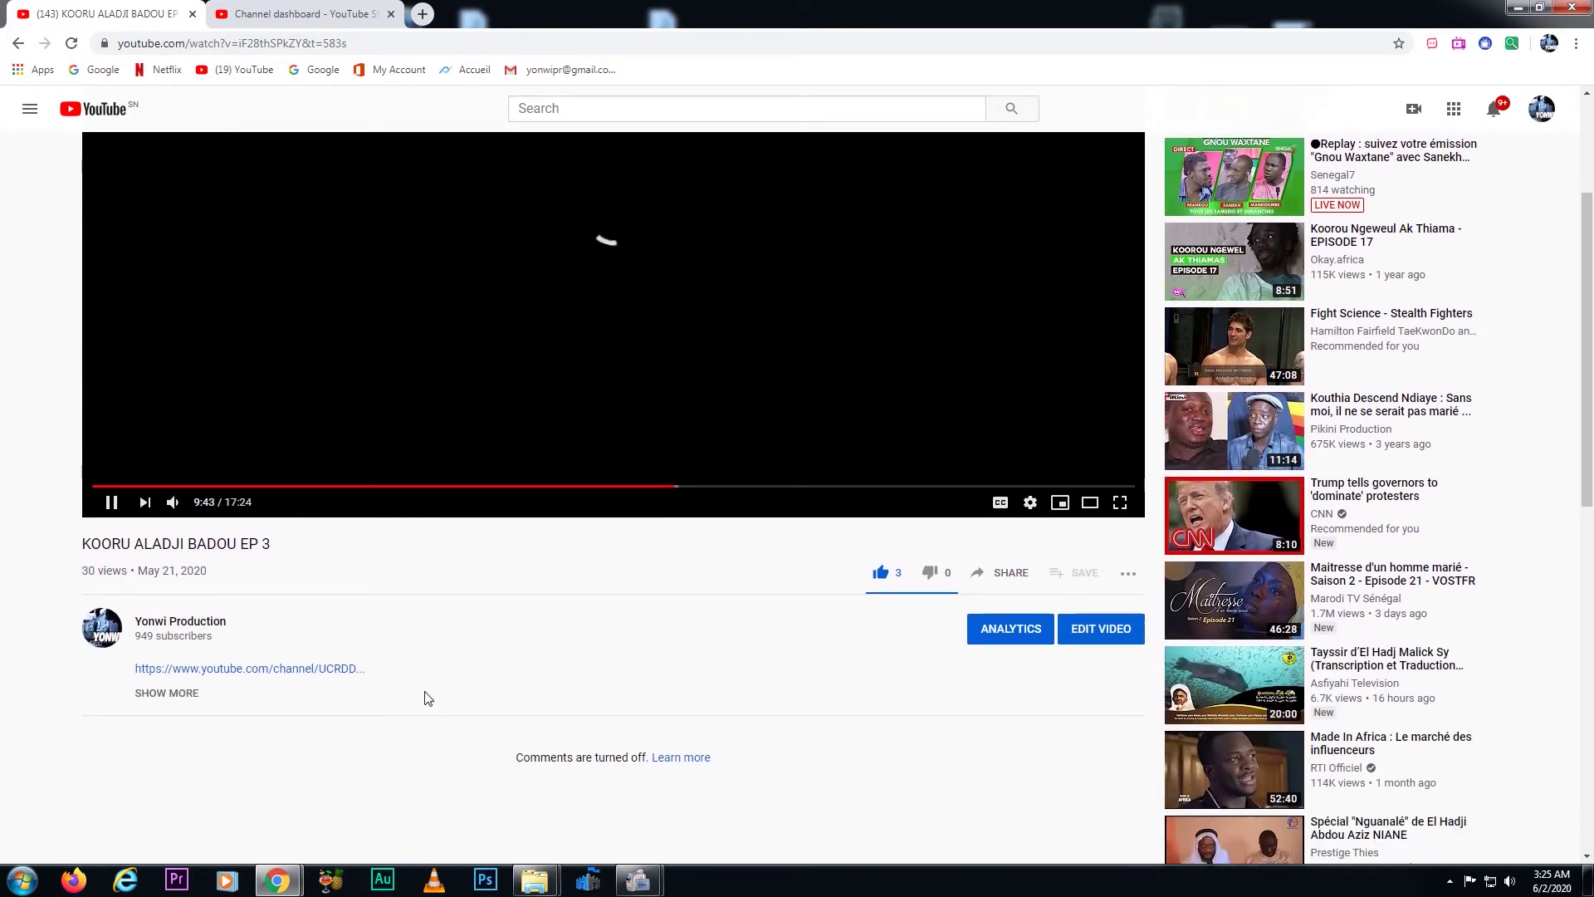
{"action": "scroll", "coordinate": [628, 572], "scroll_direction": "up", "scroll_amount": 2}
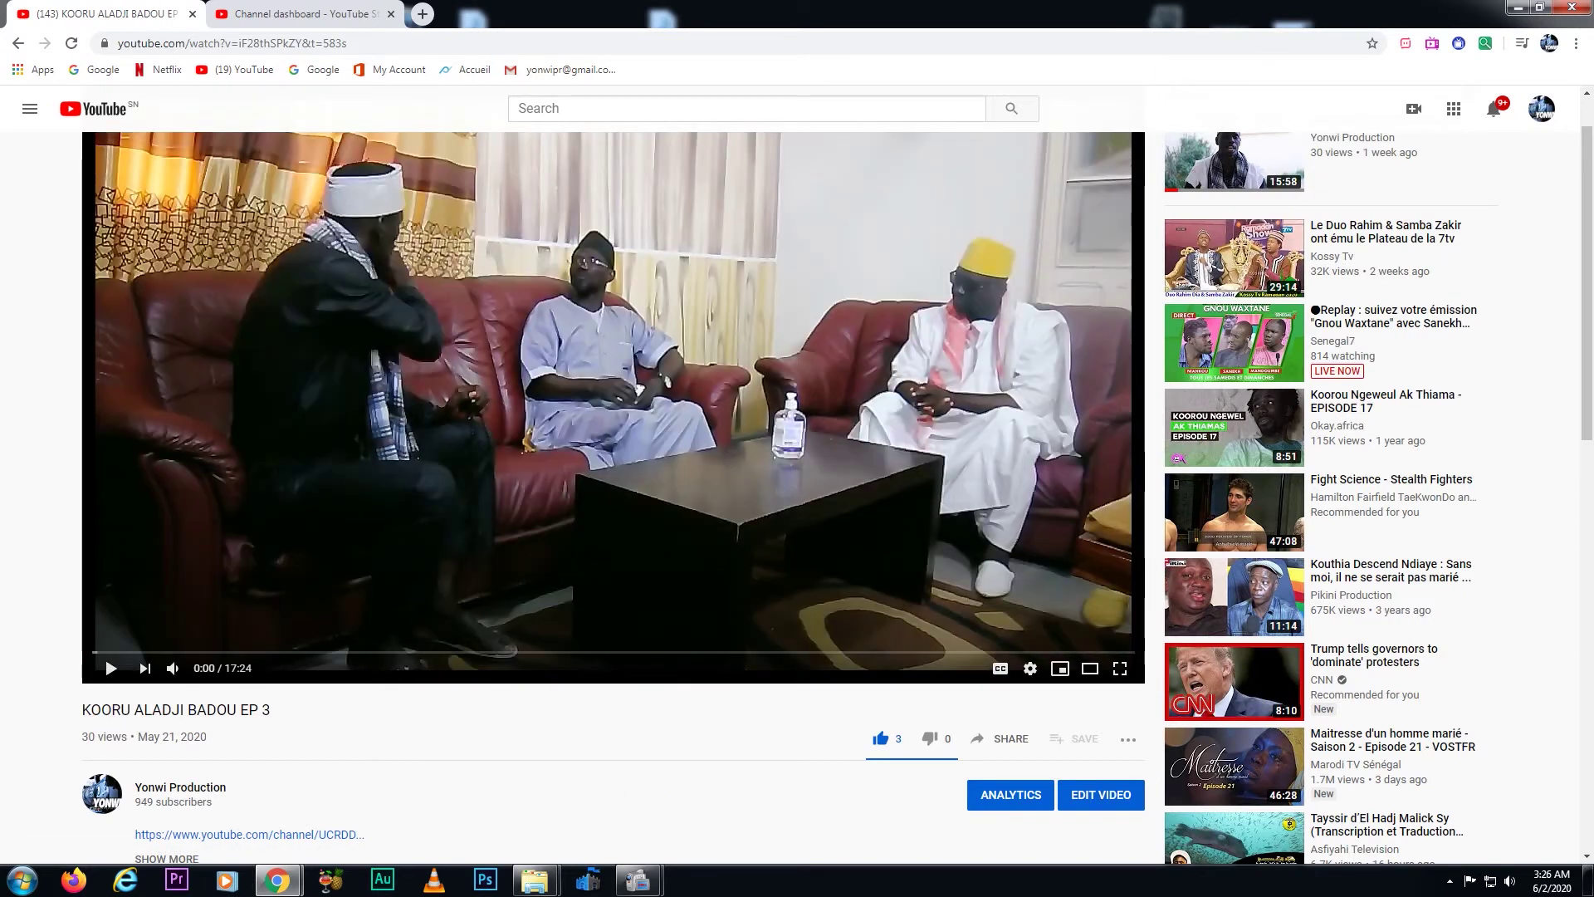
{"action": "scroll", "coordinate": [498, 581], "scroll_direction": "down", "scroll_amount": 3}
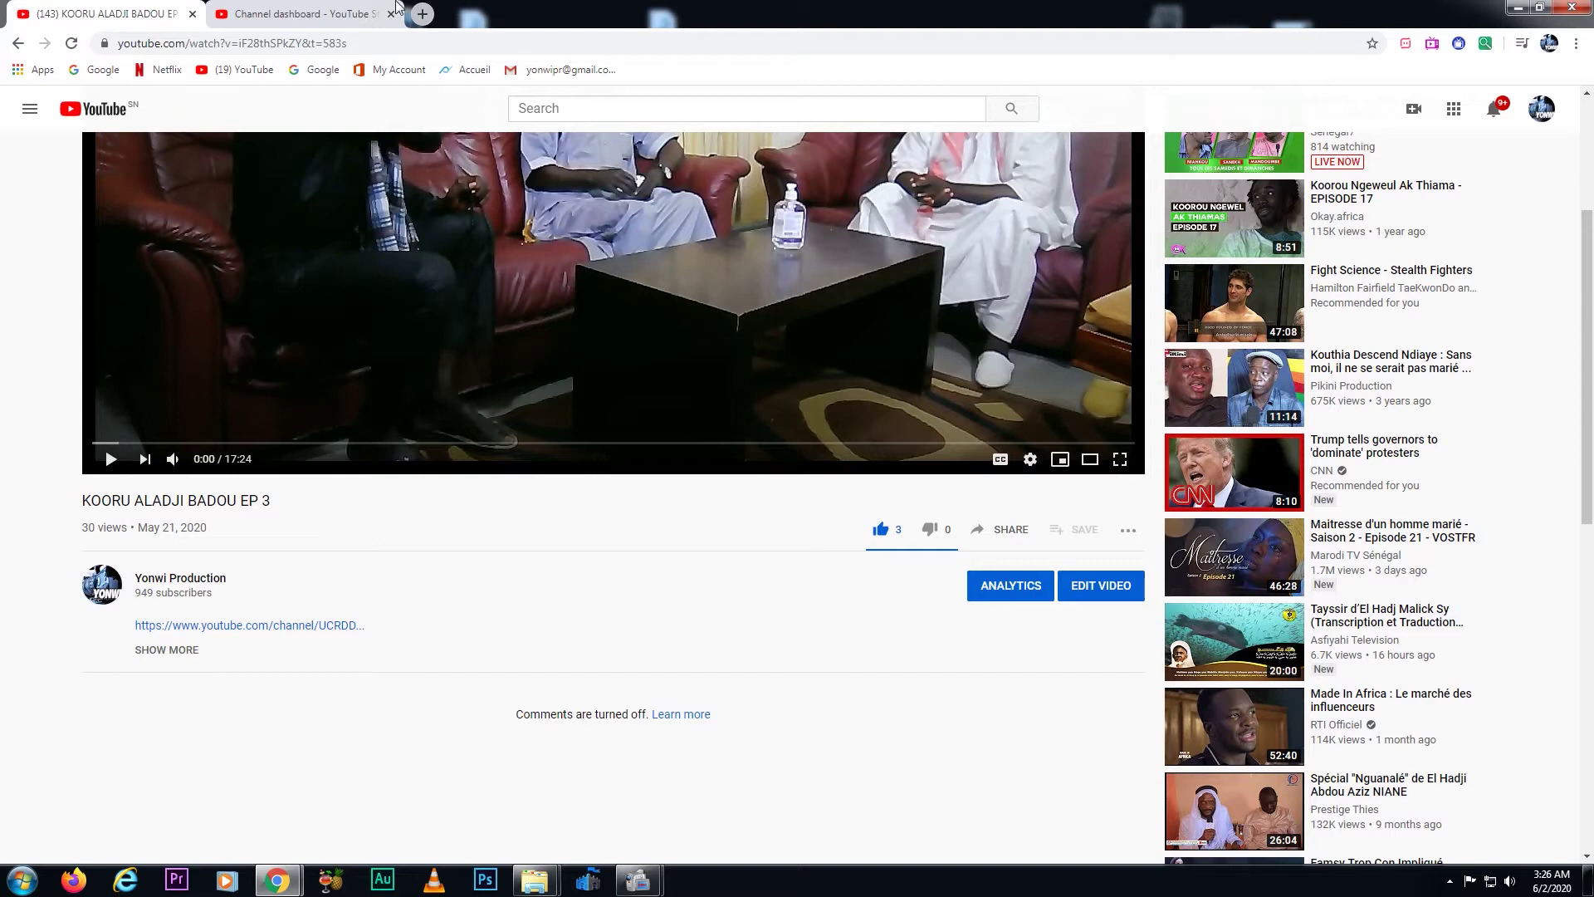
{"action": "left_click", "coordinate": [312, 15]}
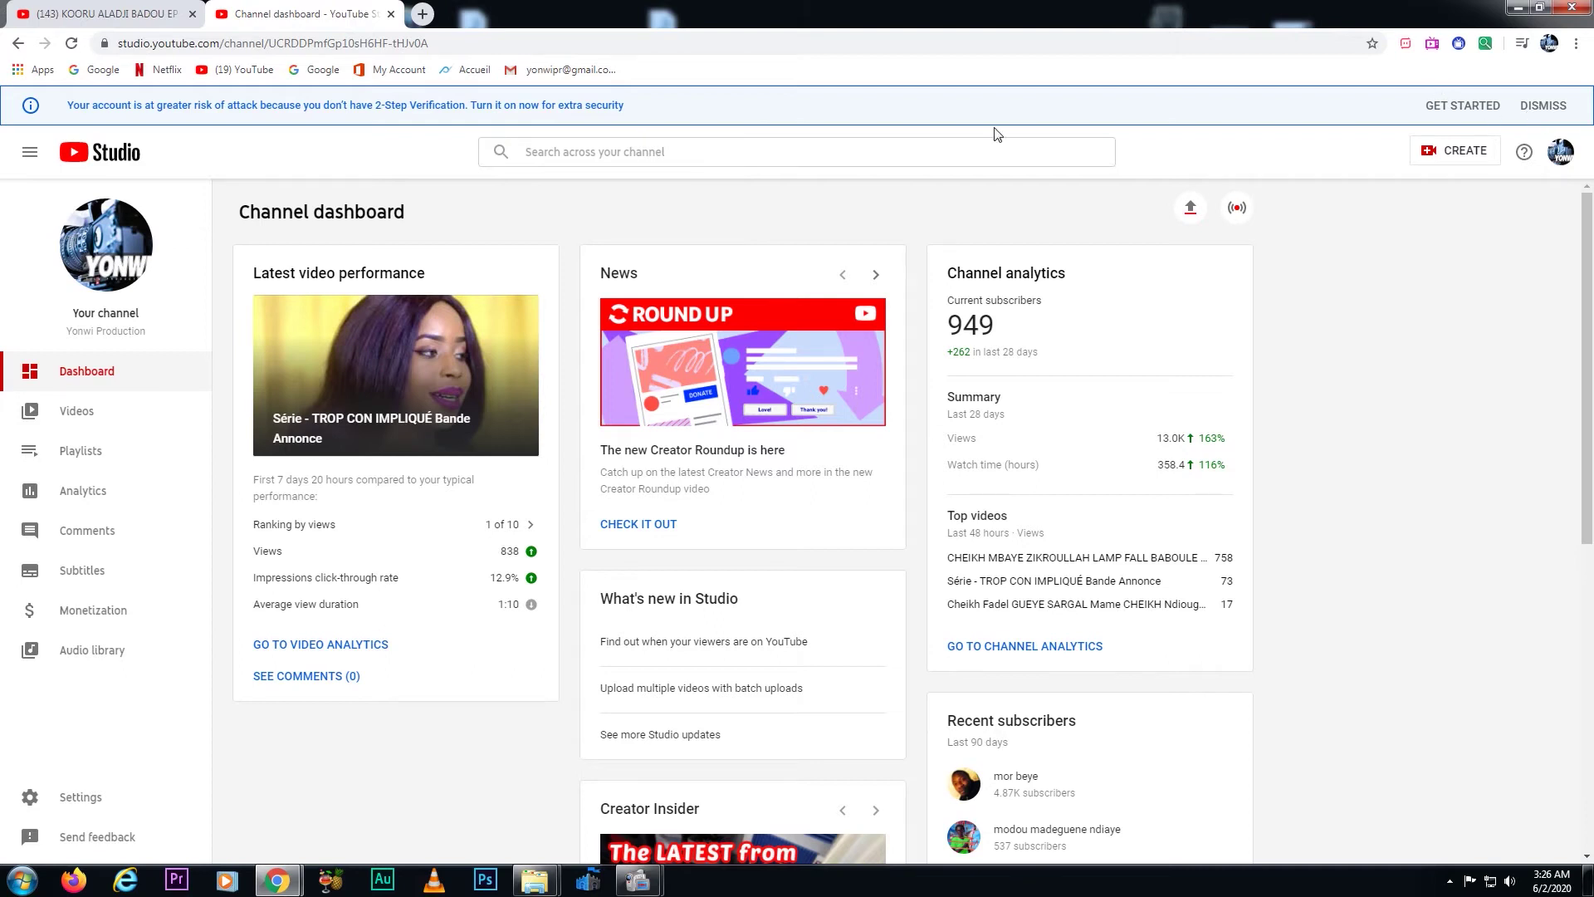
{"action": "left_click", "coordinate": [134, 9]}
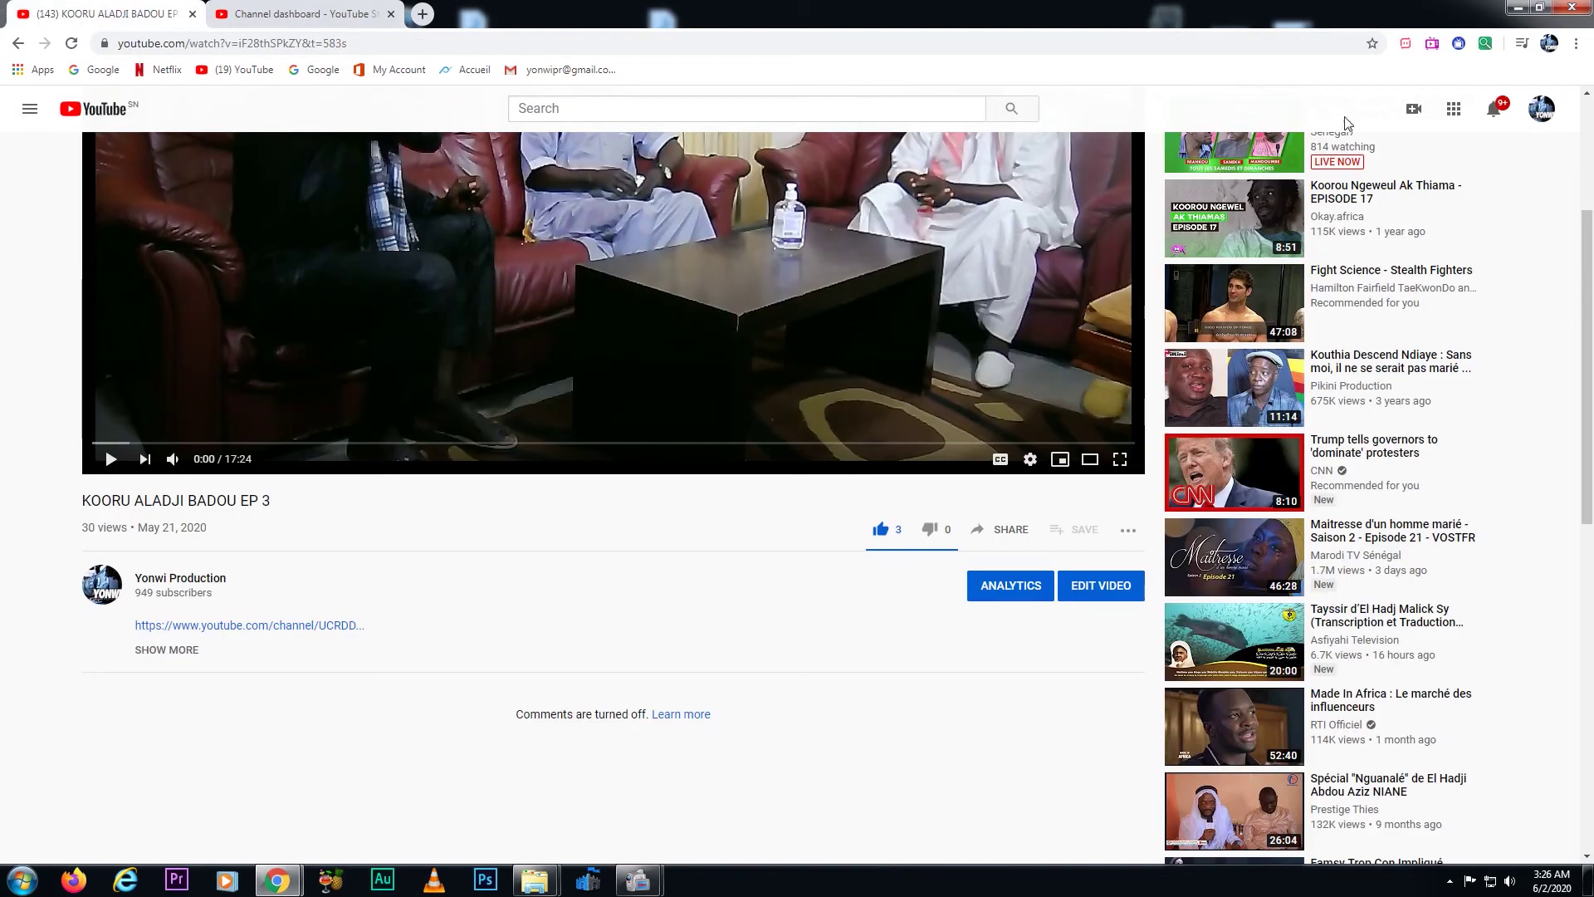
{"action": "scroll", "coordinate": [1499, 155], "scroll_direction": "up", "scroll_amount": 3}
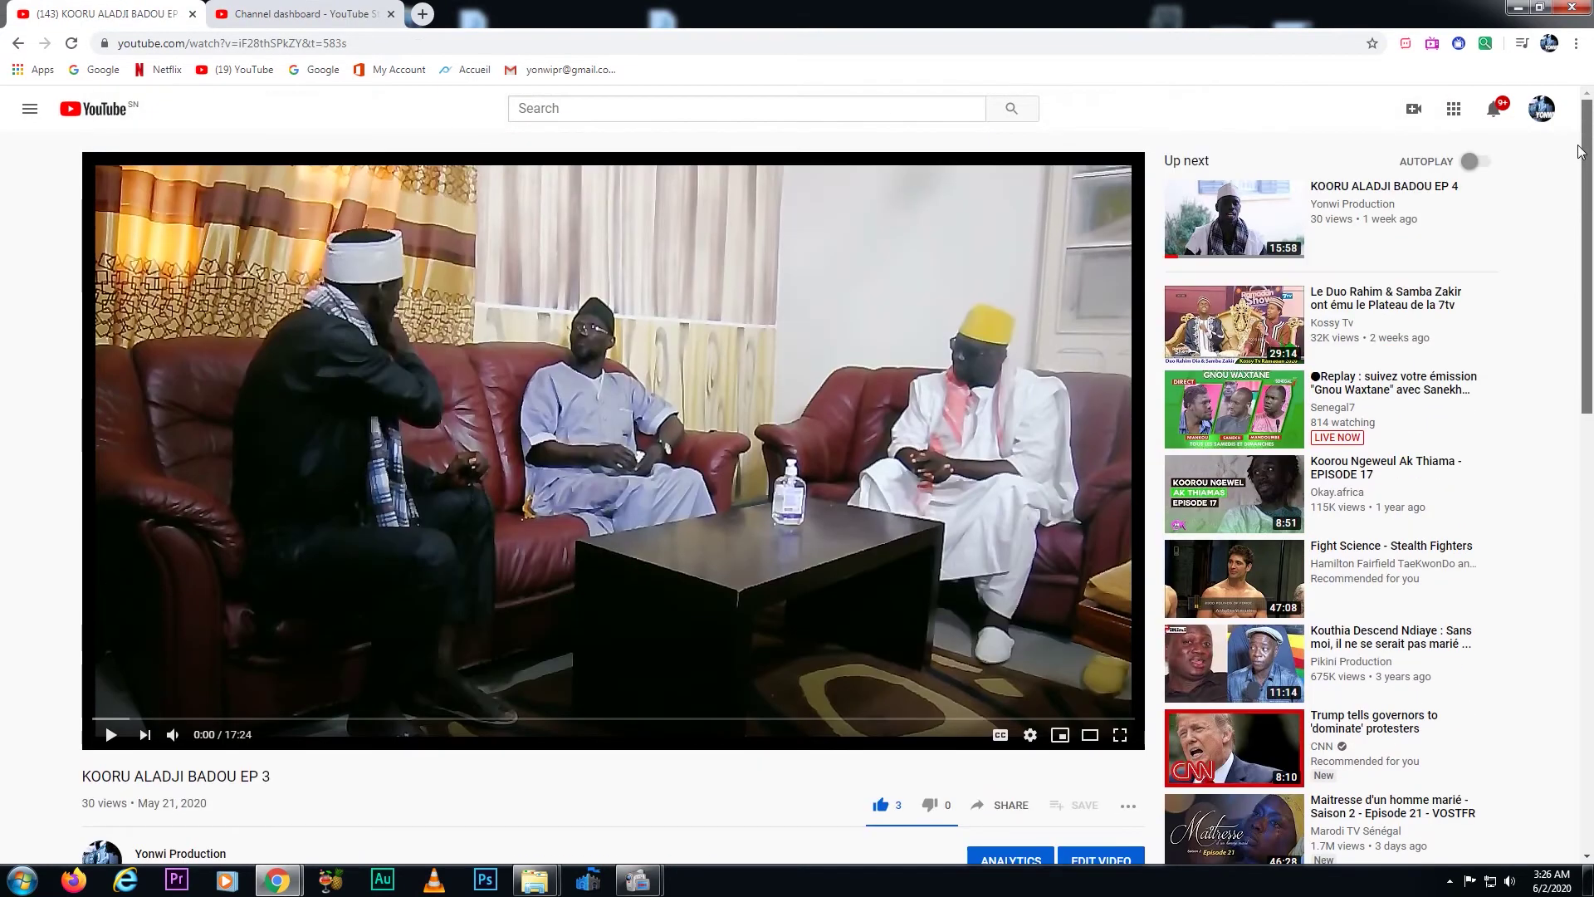
Reach the Studio Channel videos list via Your channel and Customize Channel.
{"action": "left_click", "coordinate": [1534, 114]}
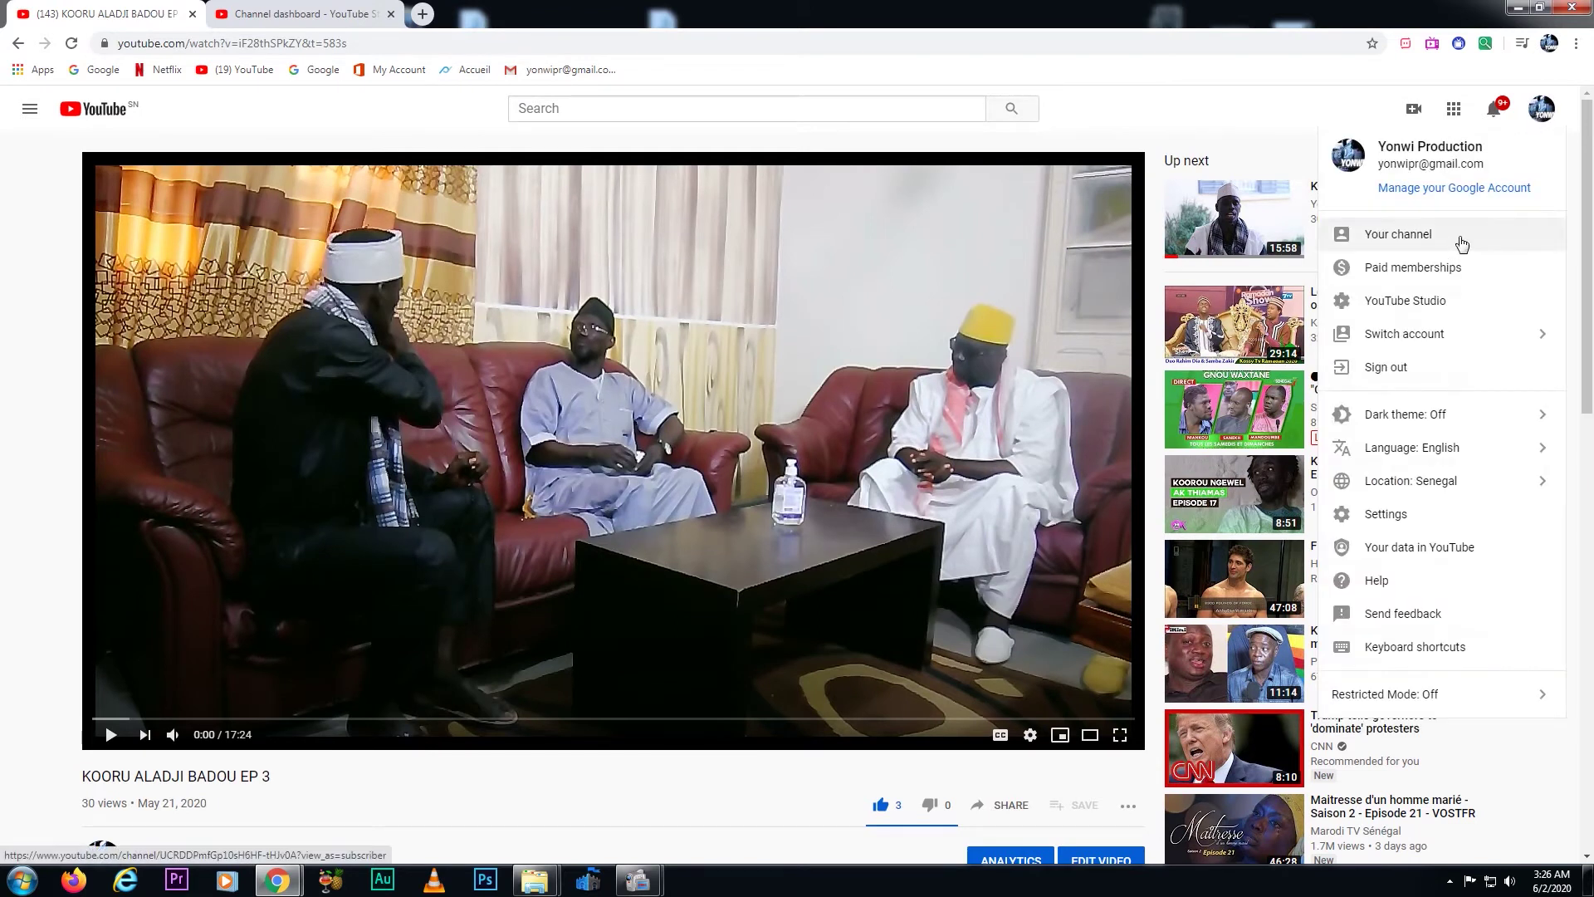
{"action": "left_click", "coordinate": [1425, 241]}
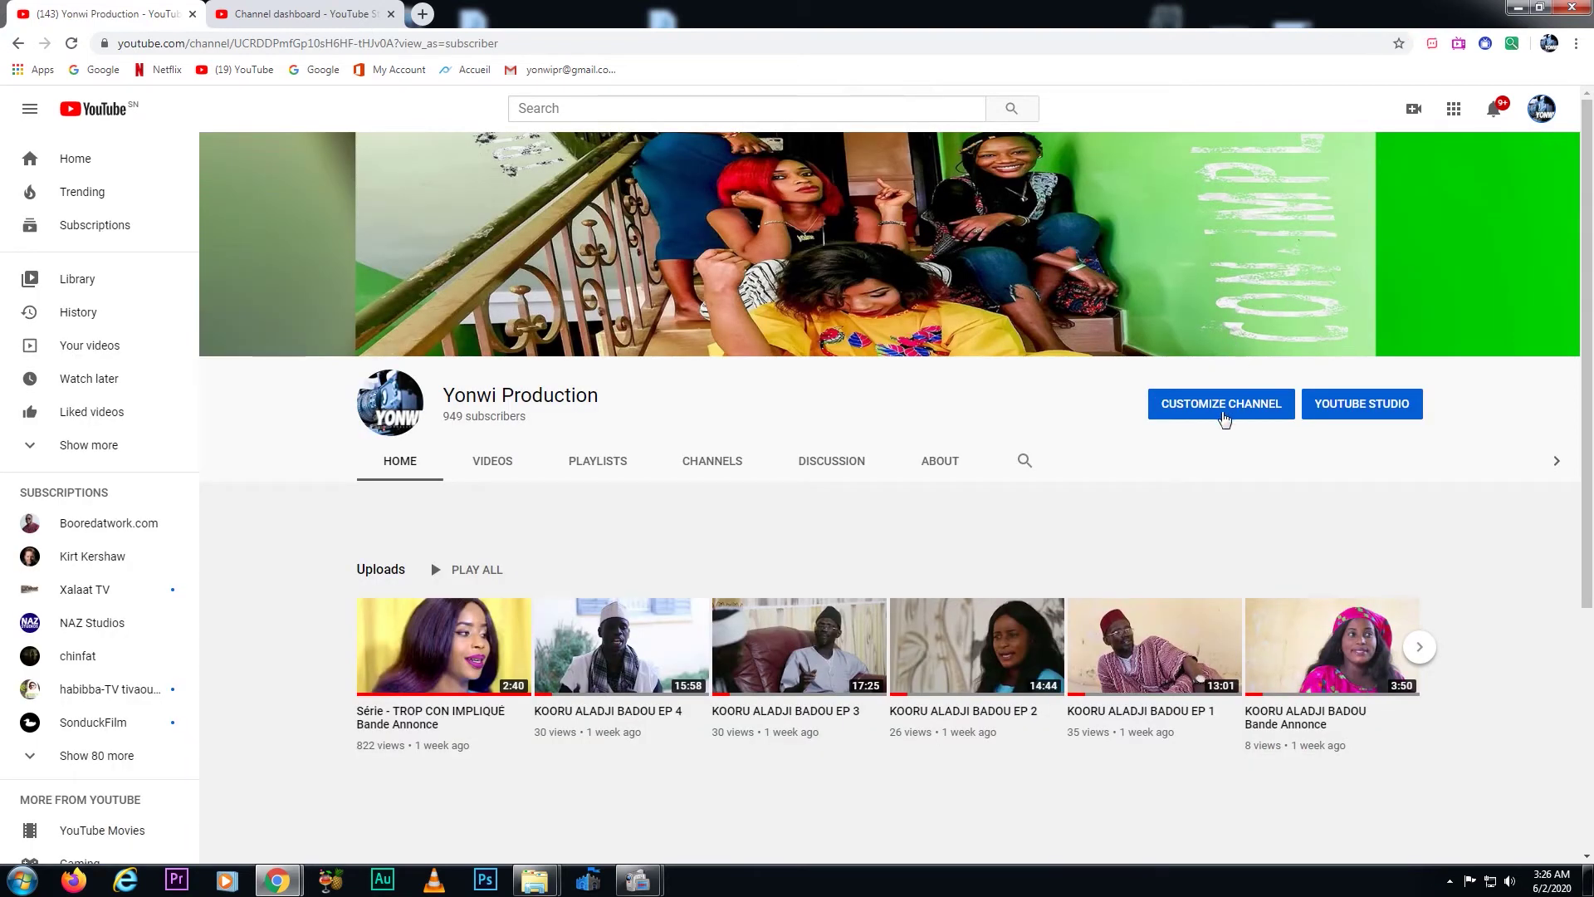
{"action": "left_click", "coordinate": [1242, 416]}
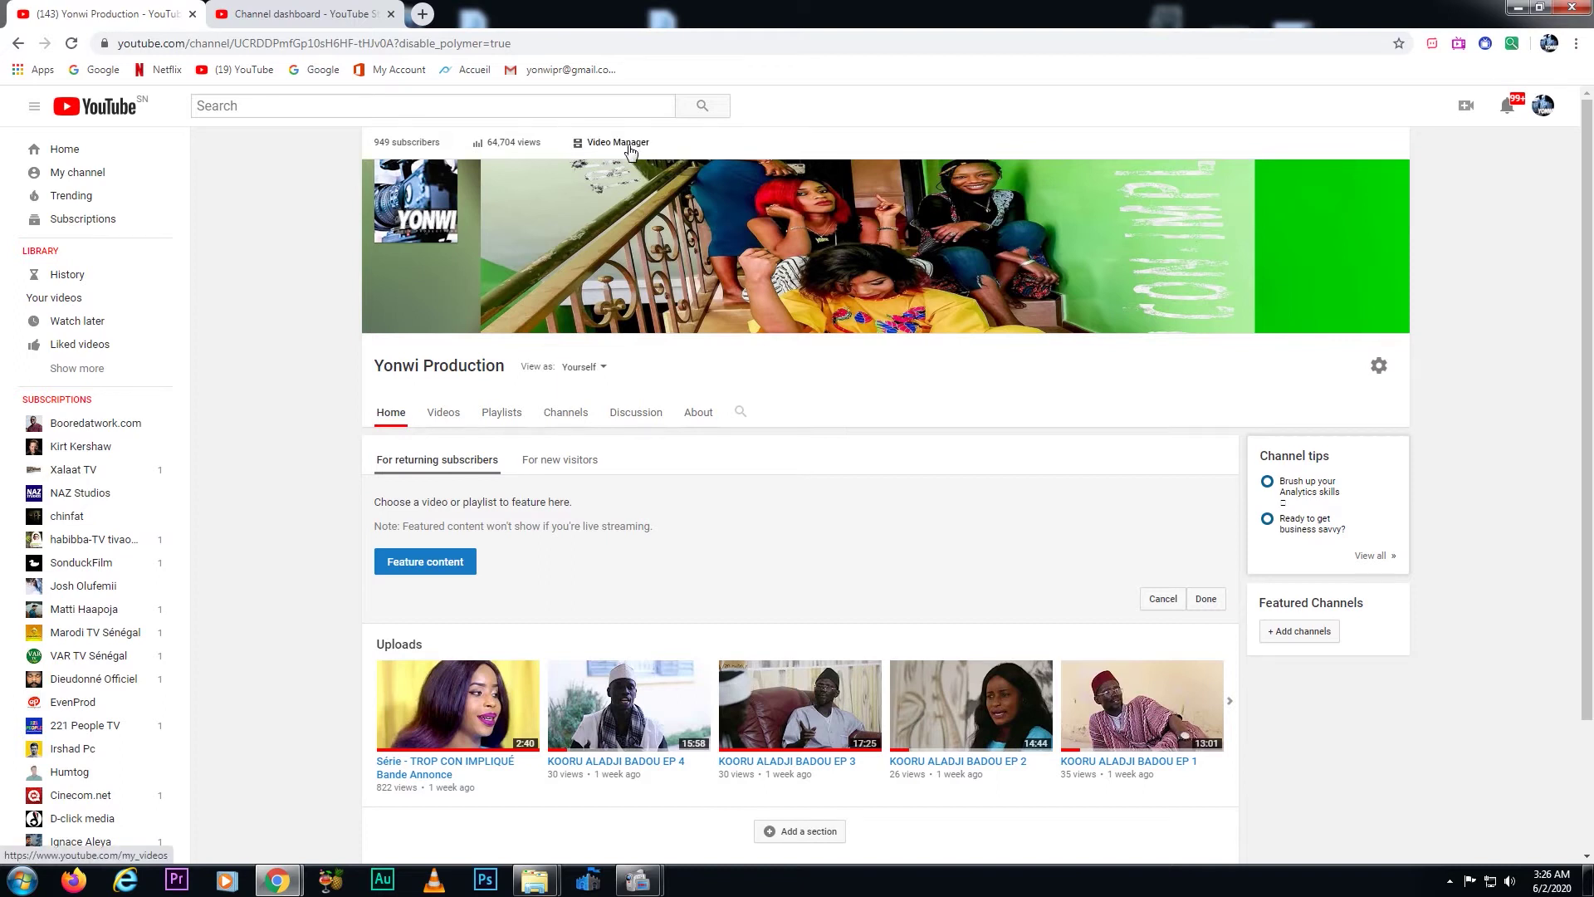
{"action": "left_click", "coordinate": [630, 148]}
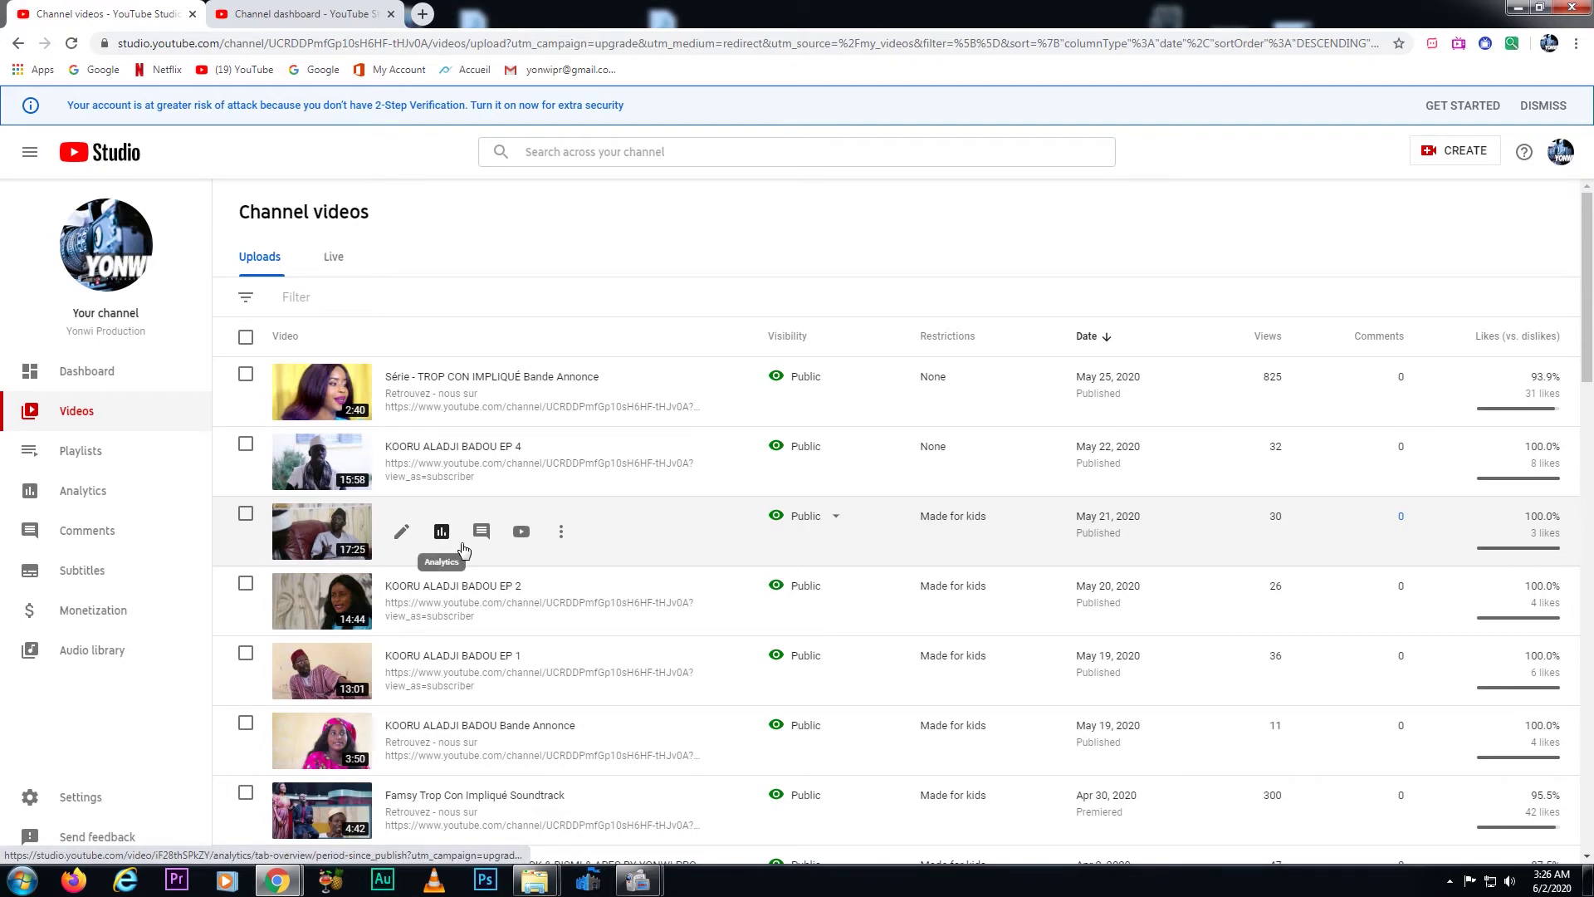
Mark KOORU ALADJI BADOU EP 3 as 'No, it's not made for kids' and save.
{"action": "left_click", "coordinate": [354, 557]}
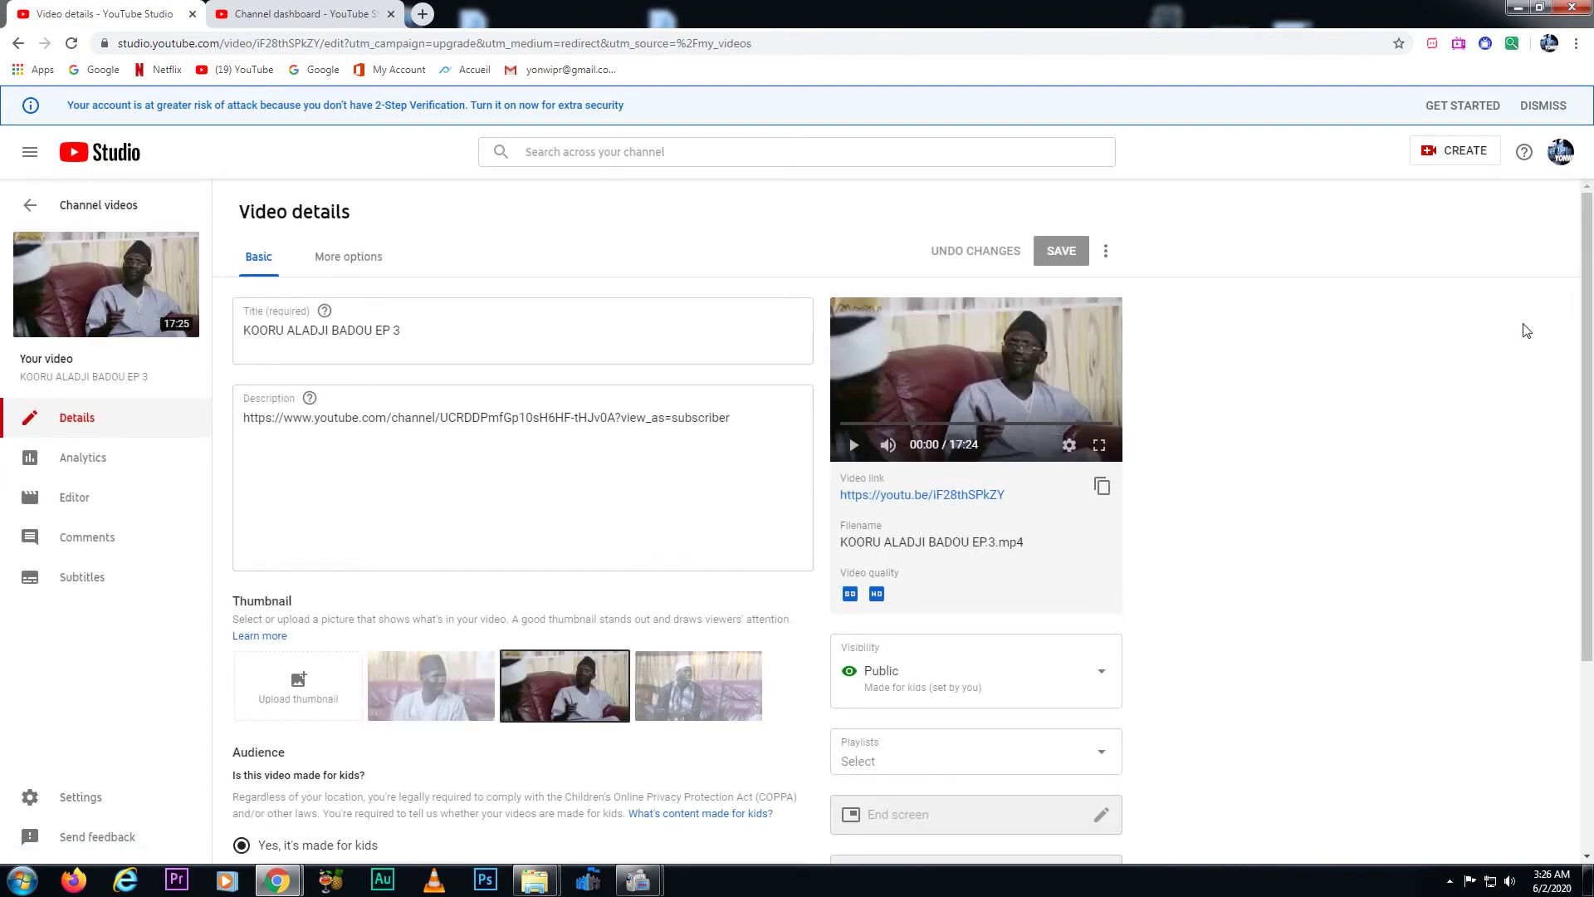
{"action": "scroll", "coordinate": [1577, 315], "scroll_direction": "down", "scroll_amount": 3}
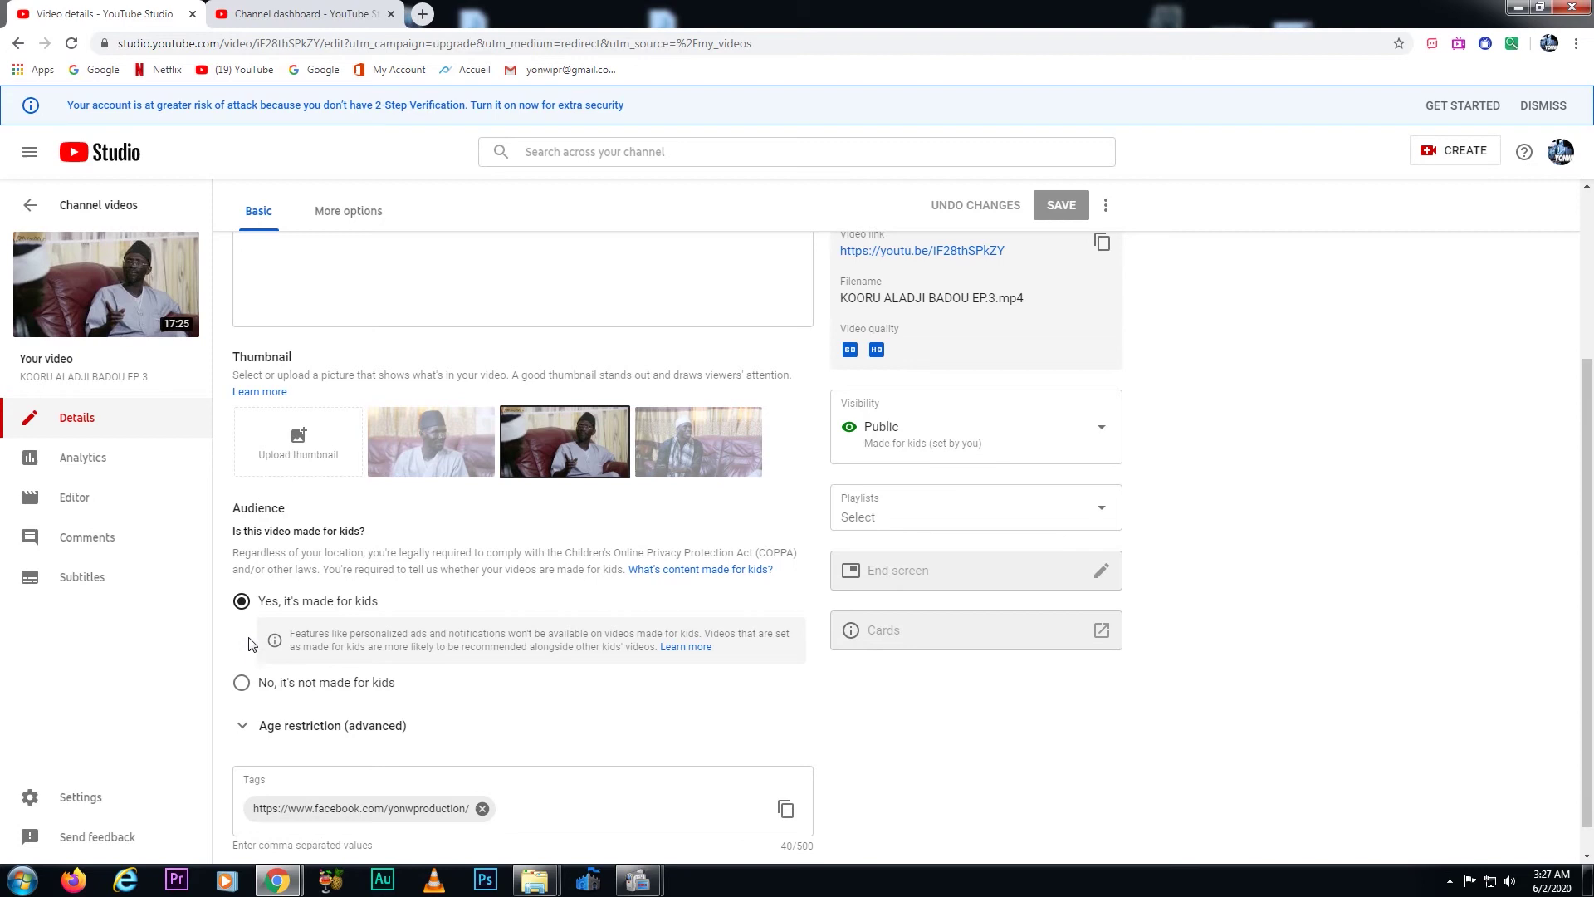
{"action": "left_click", "coordinate": [244, 683]}
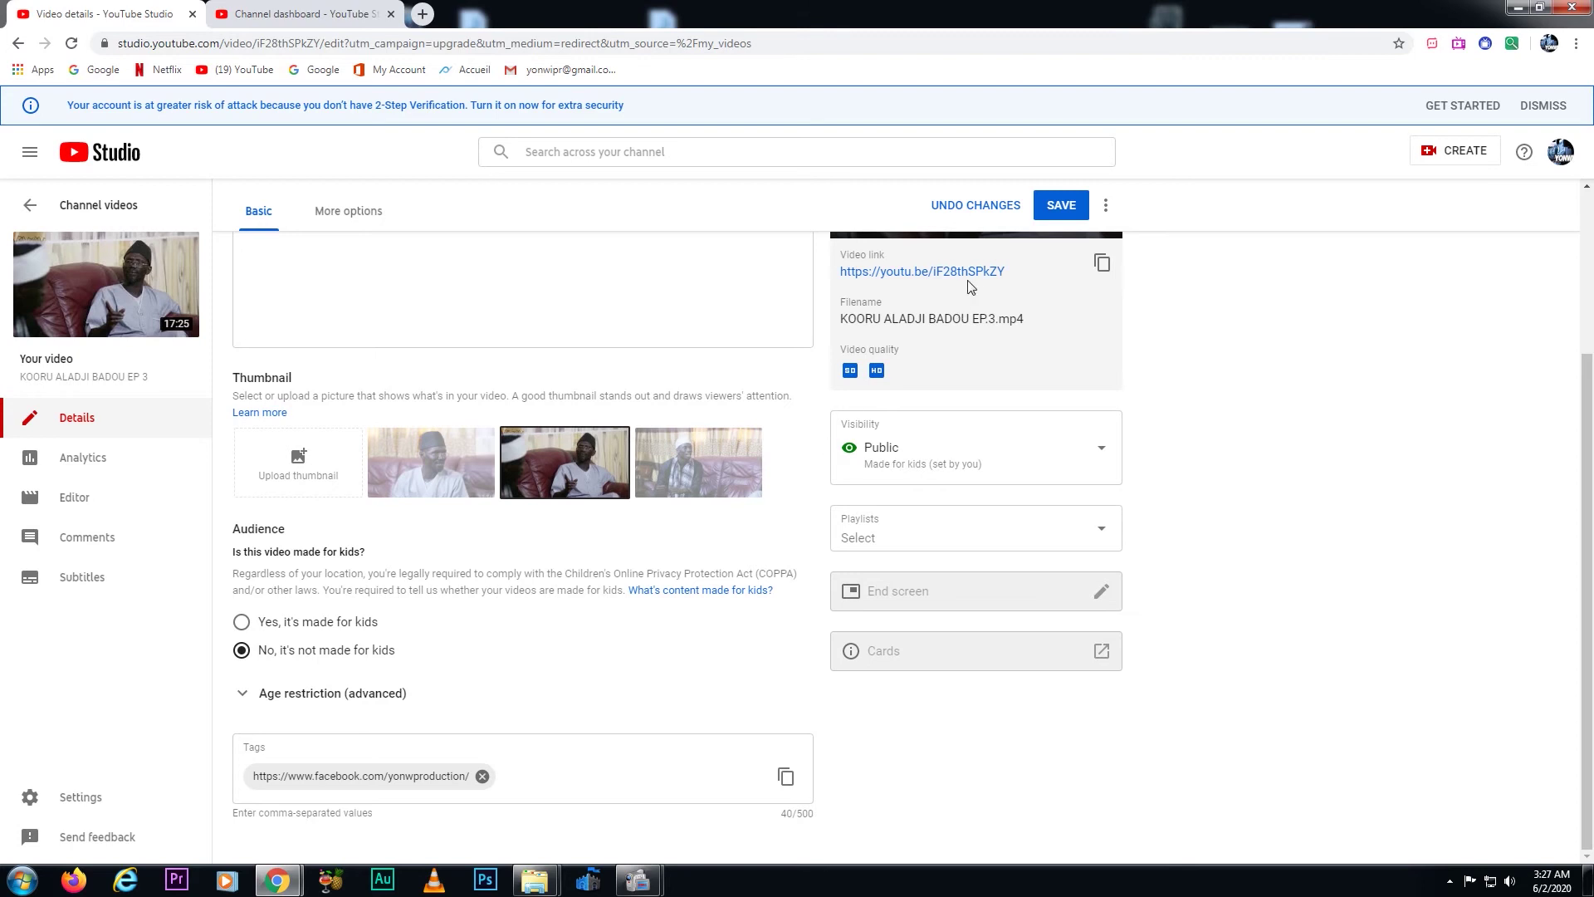
{"action": "left_click", "coordinate": [1053, 210]}
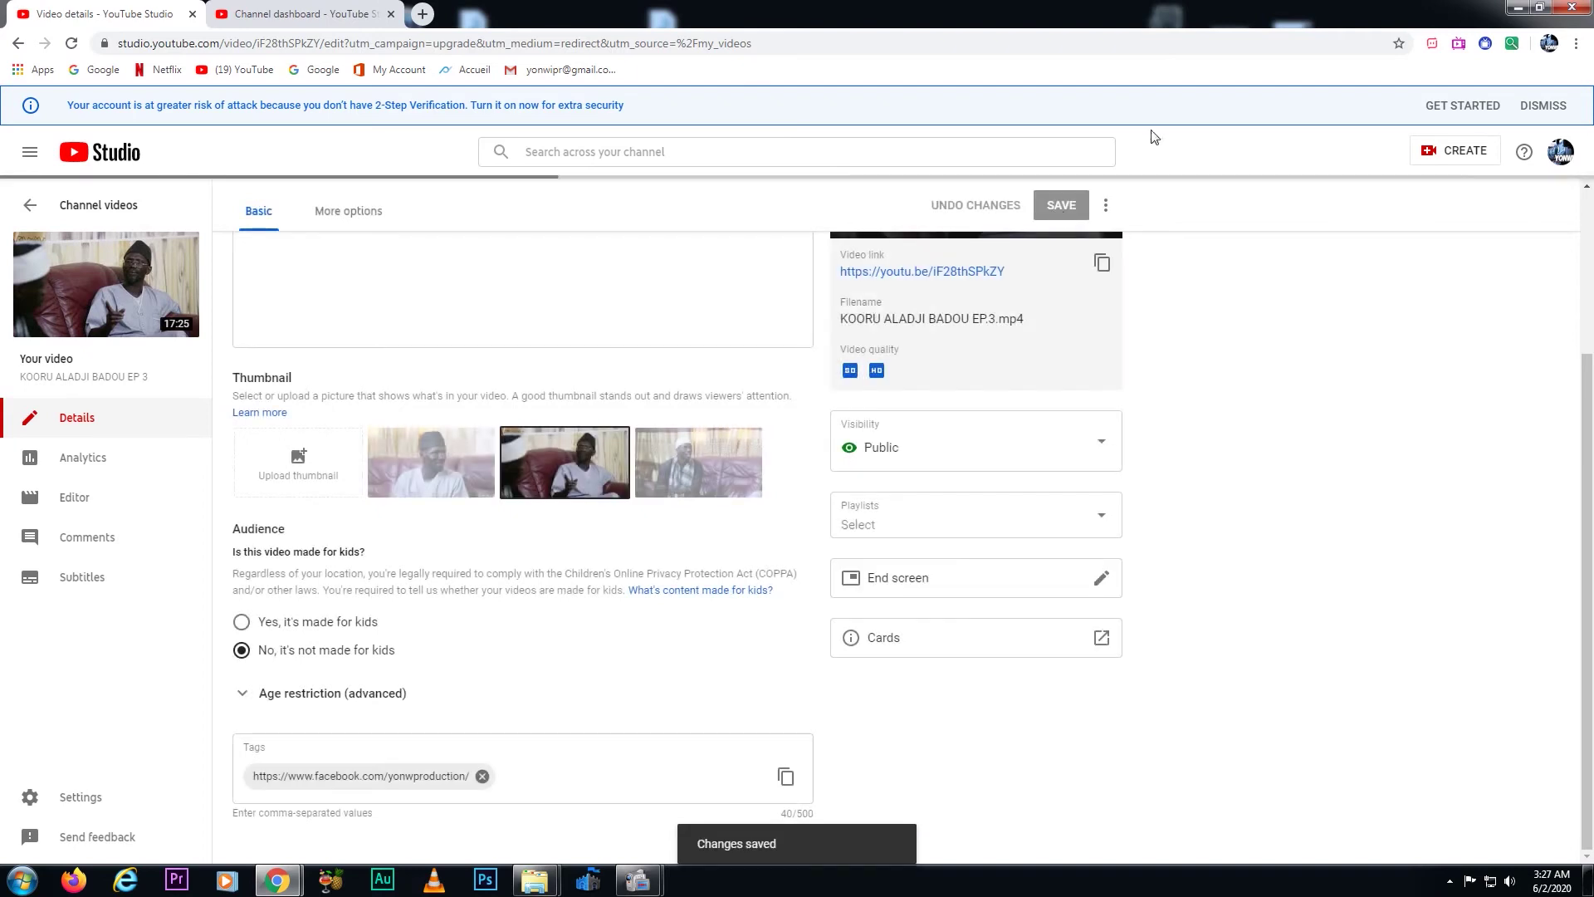
{"action": "left_click", "coordinate": [1557, 164]}
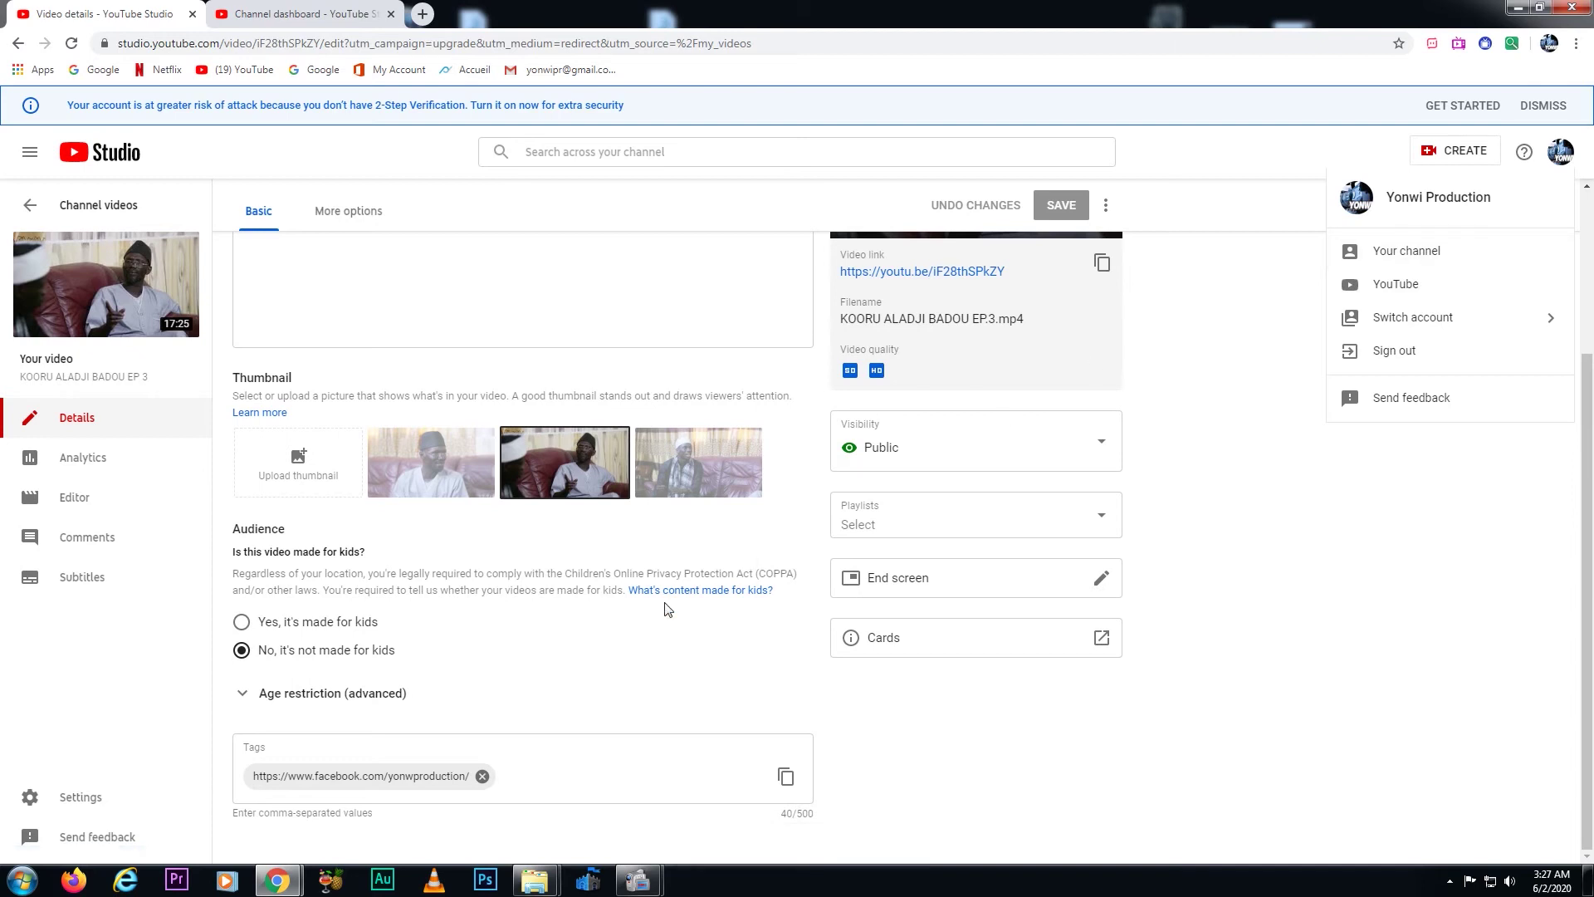
Return to EP 3's public watch page through the account menu's channel link.
{"action": "left_click", "coordinate": [706, 644]}
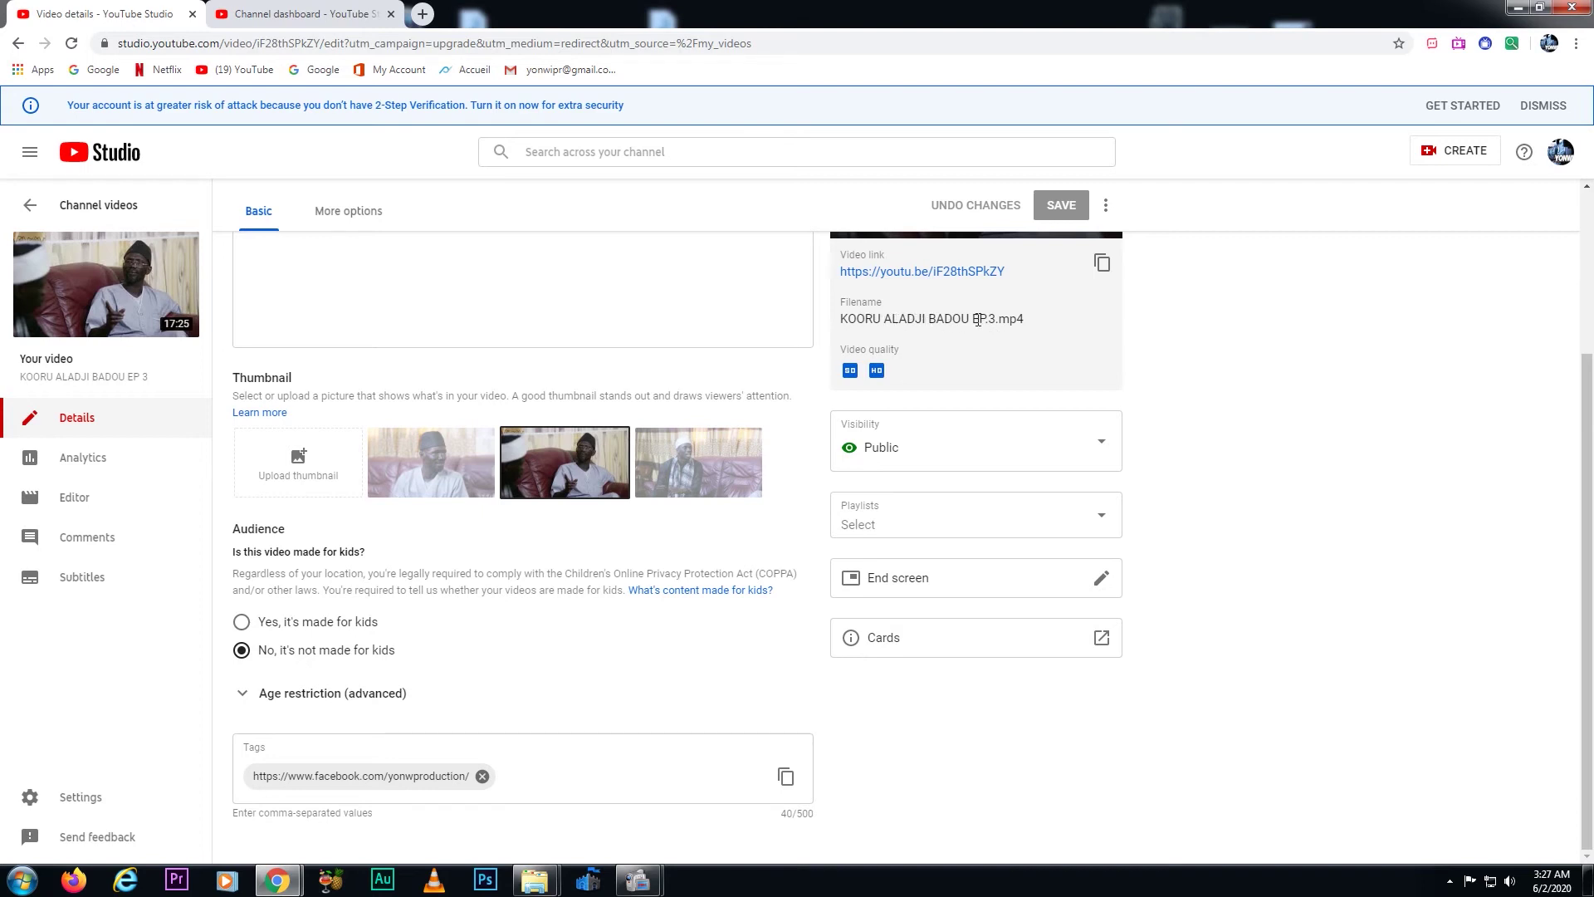
{"action": "left_click", "coordinate": [1561, 153]}
{"action": "left_click", "coordinate": [1439, 264]}
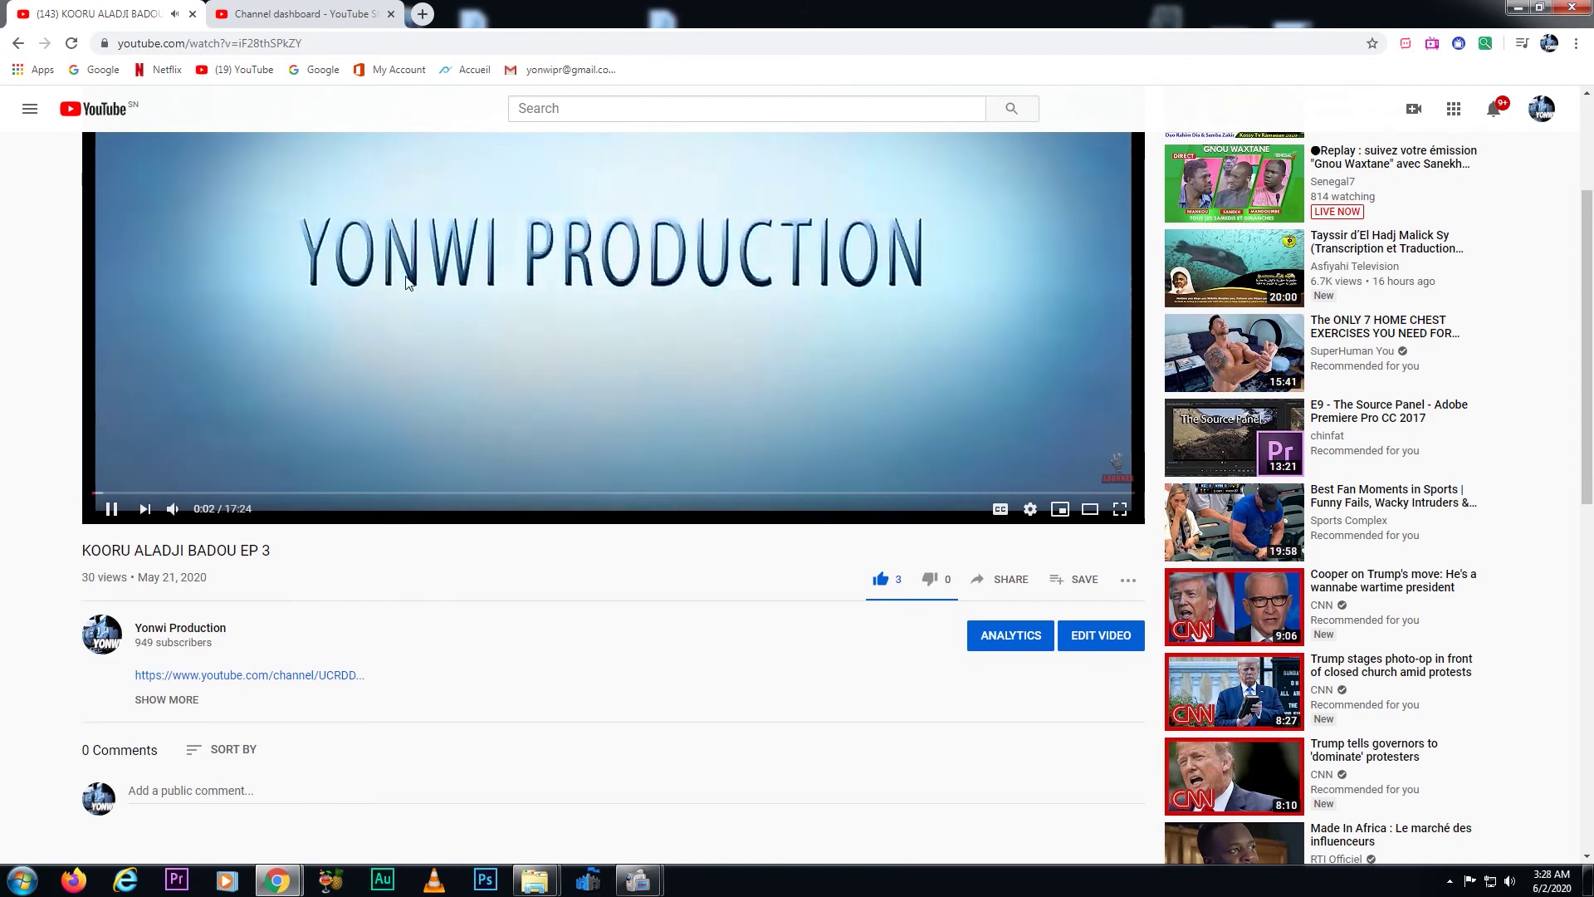
Type test text in EP 3's public comment box, clear it unposted, and resume playback.
{"action": "scroll", "coordinate": [184, 704], "scroll_direction": "up", "scroll_amount": 2}
{"action": "key", "text": "space"}
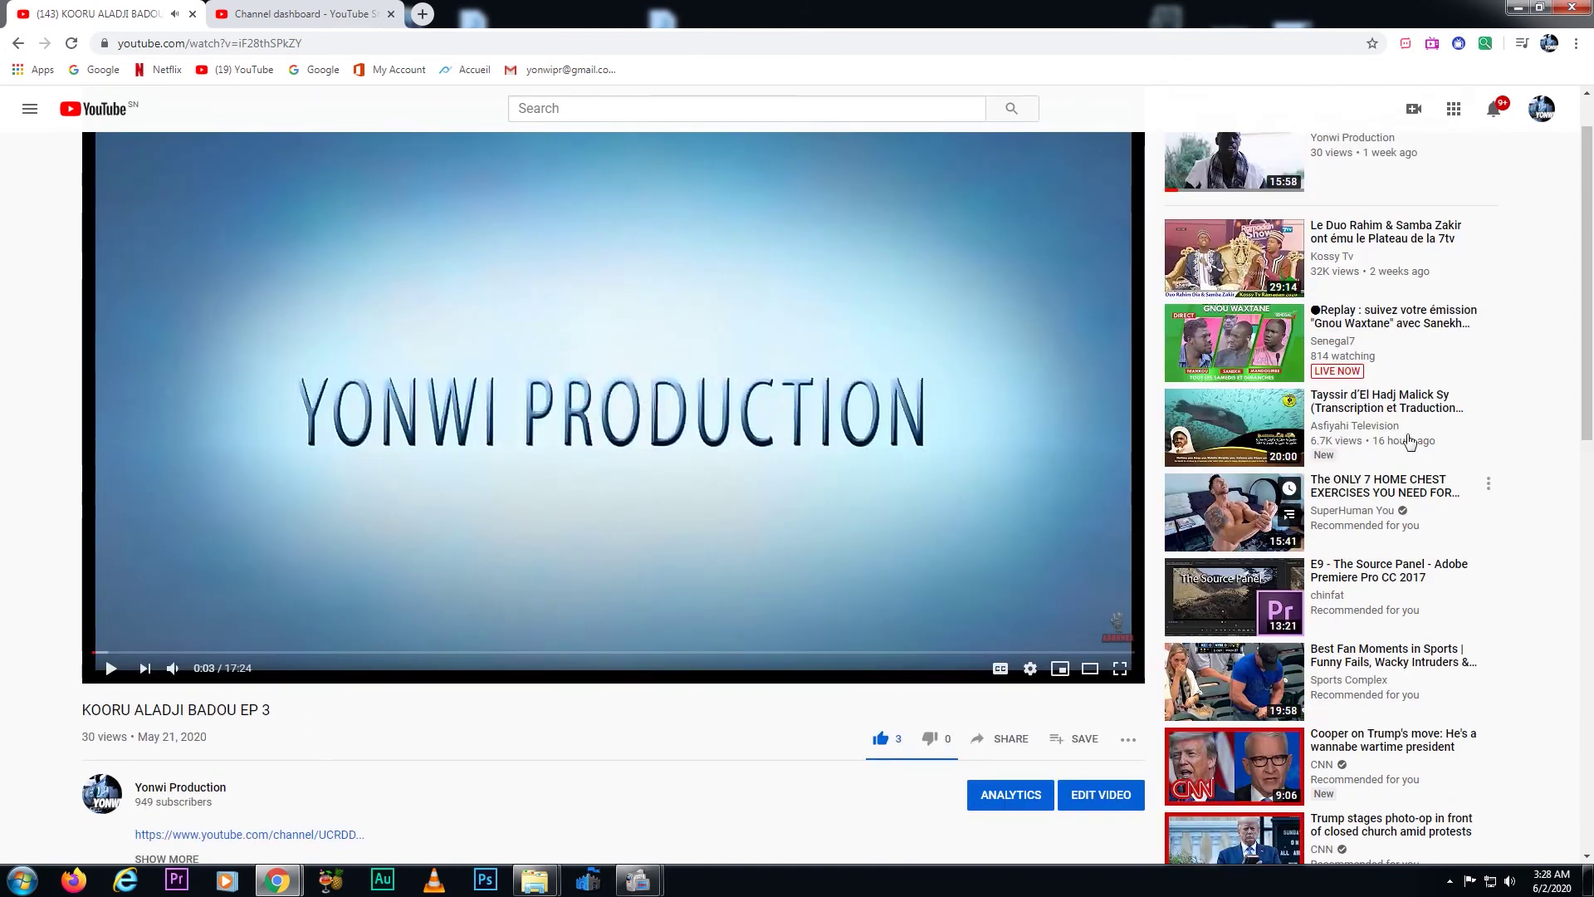
{"action": "scroll", "coordinate": [1586, 311], "scroll_direction": "down", "scroll_amount": 2}
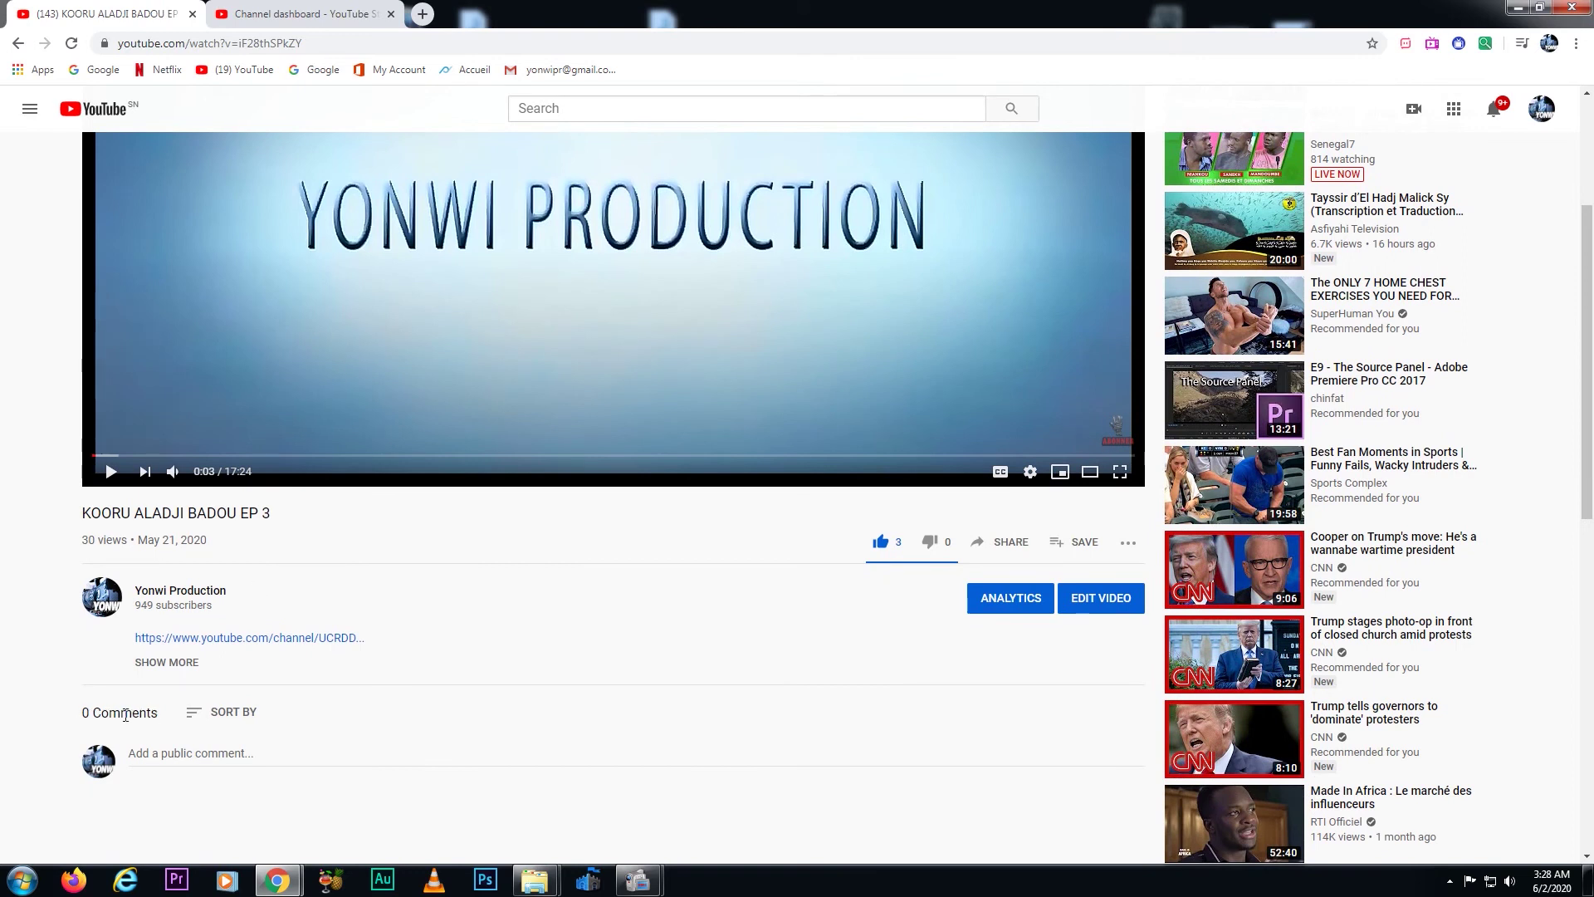
{"action": "left_click", "coordinate": [224, 755]}
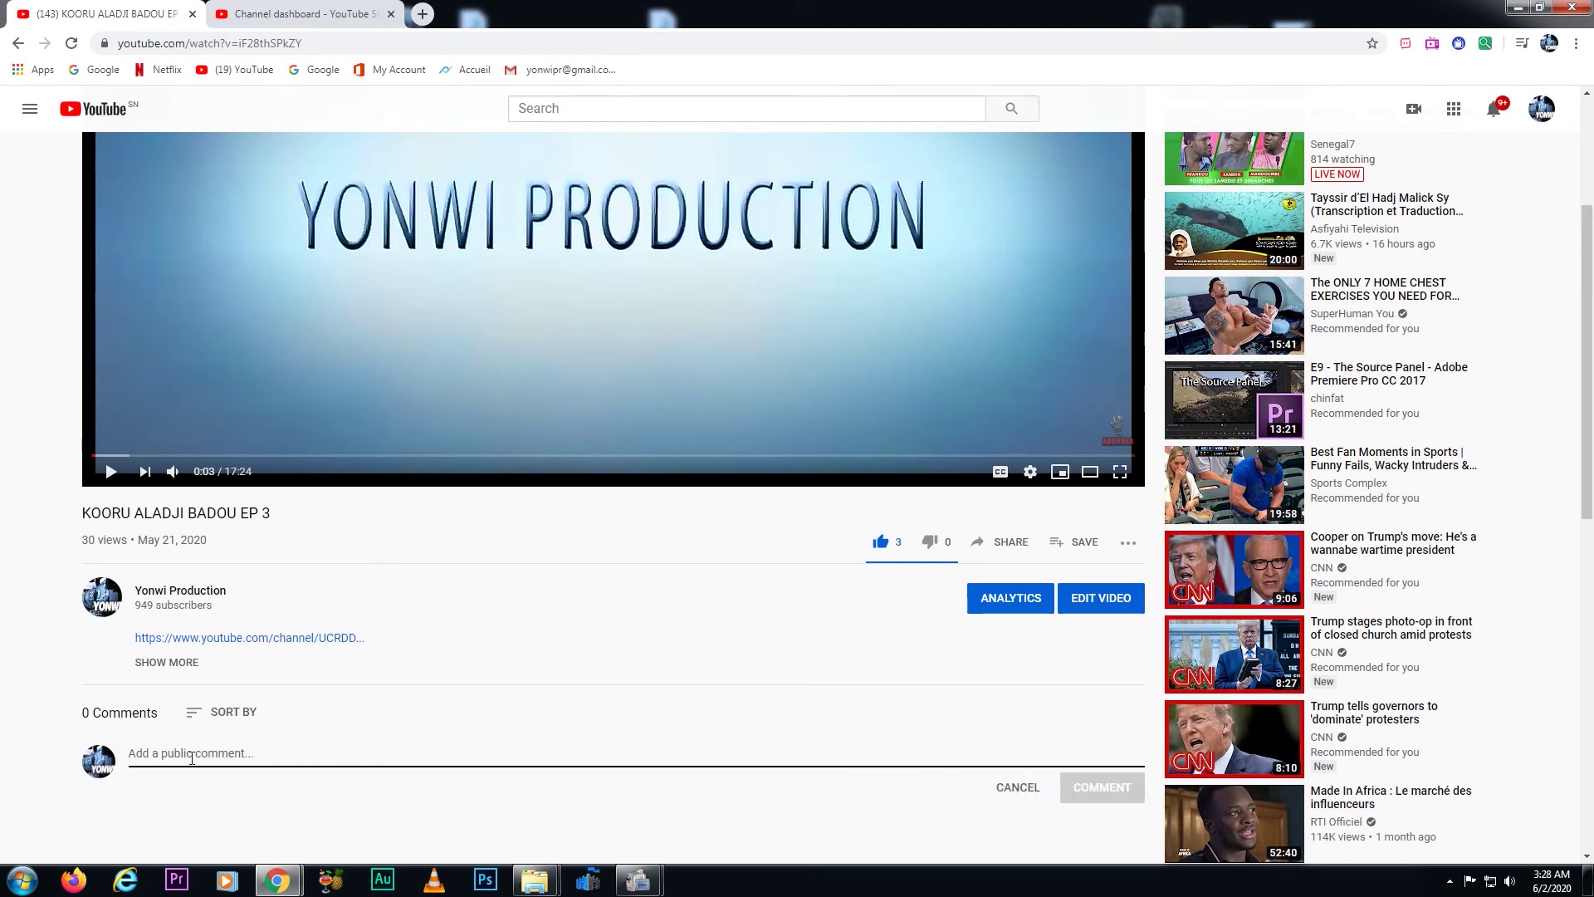
{"action": "type", "text": "yghkkjjk."}
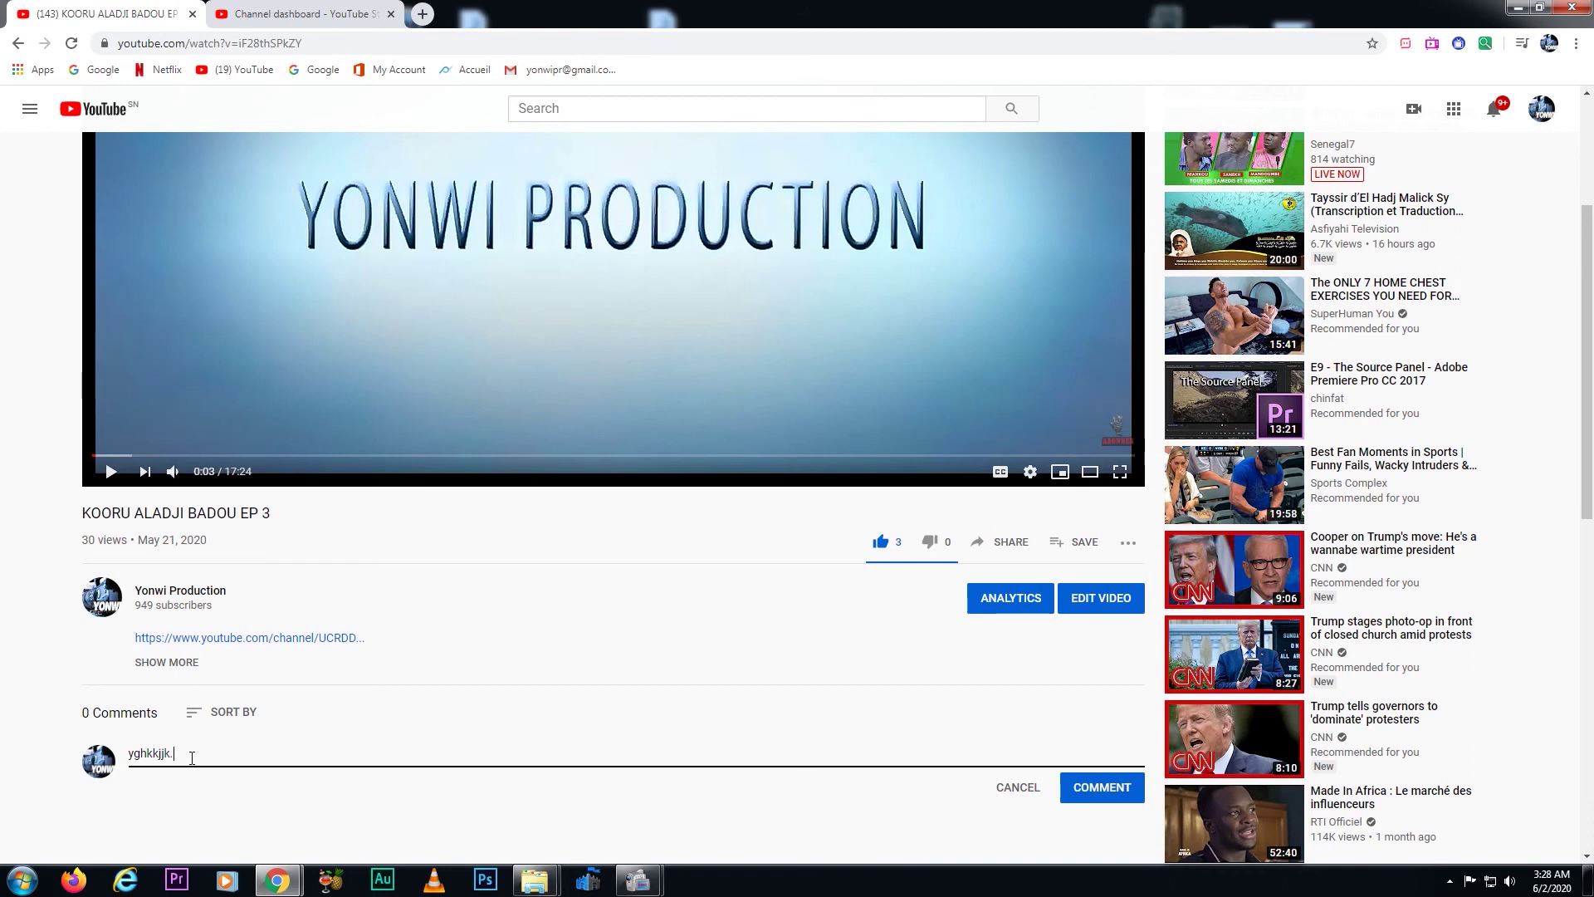
{"action": "key", "text": "ctrl+a"}
{"action": "key", "text": "BackSpace"}
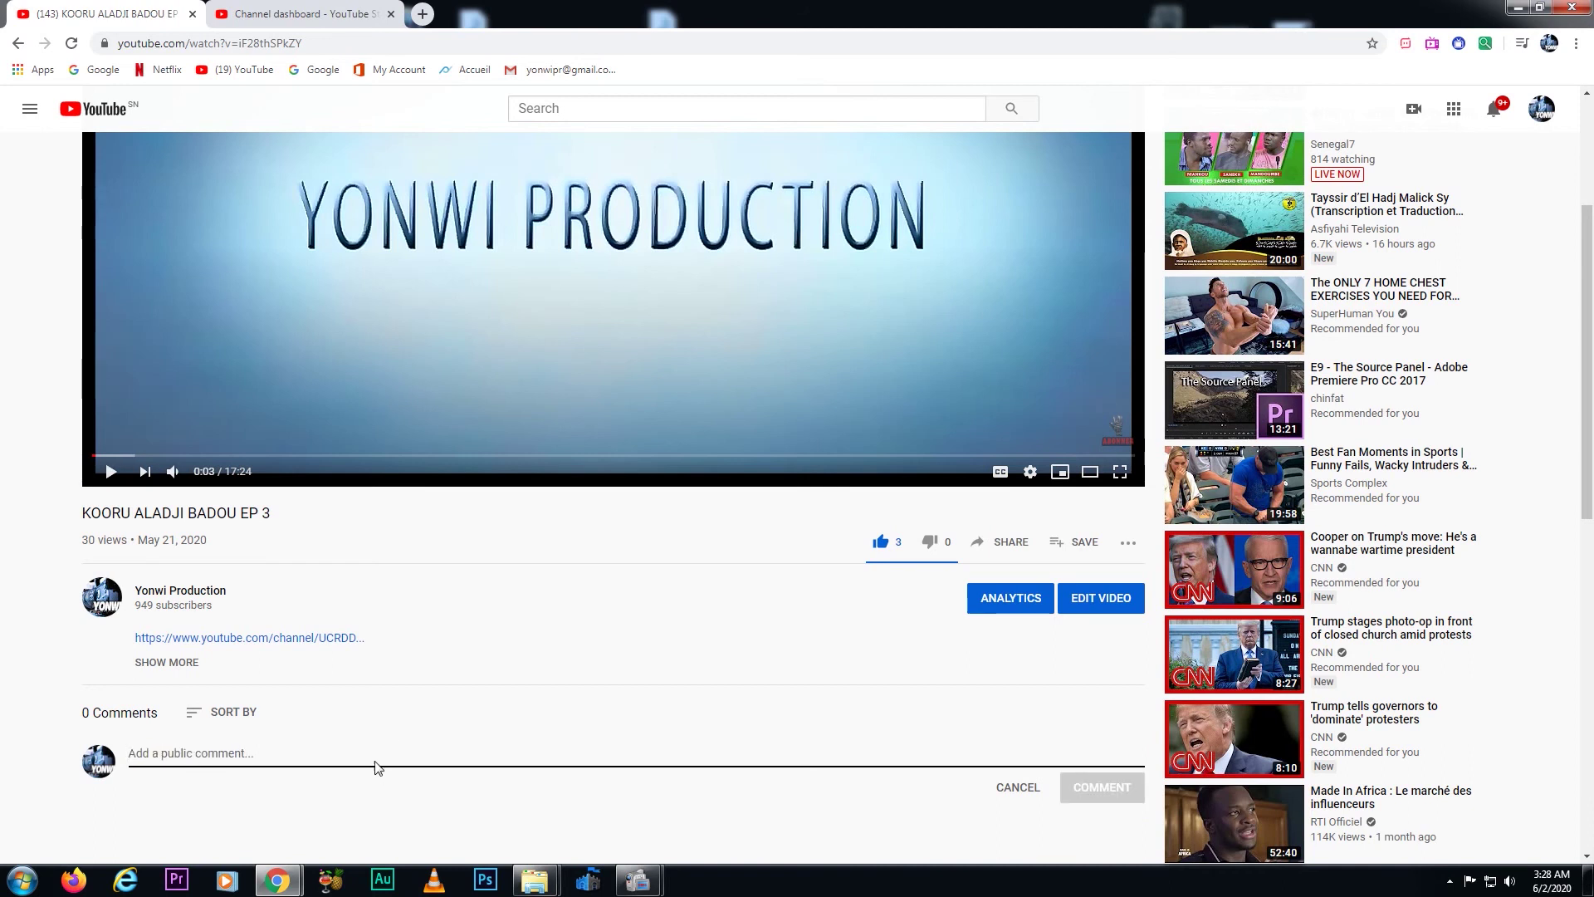
{"action": "scroll", "coordinate": [546, 380], "scroll_direction": "up", "scroll_amount": 3}
{"action": "left_click", "coordinate": [766, 583]}
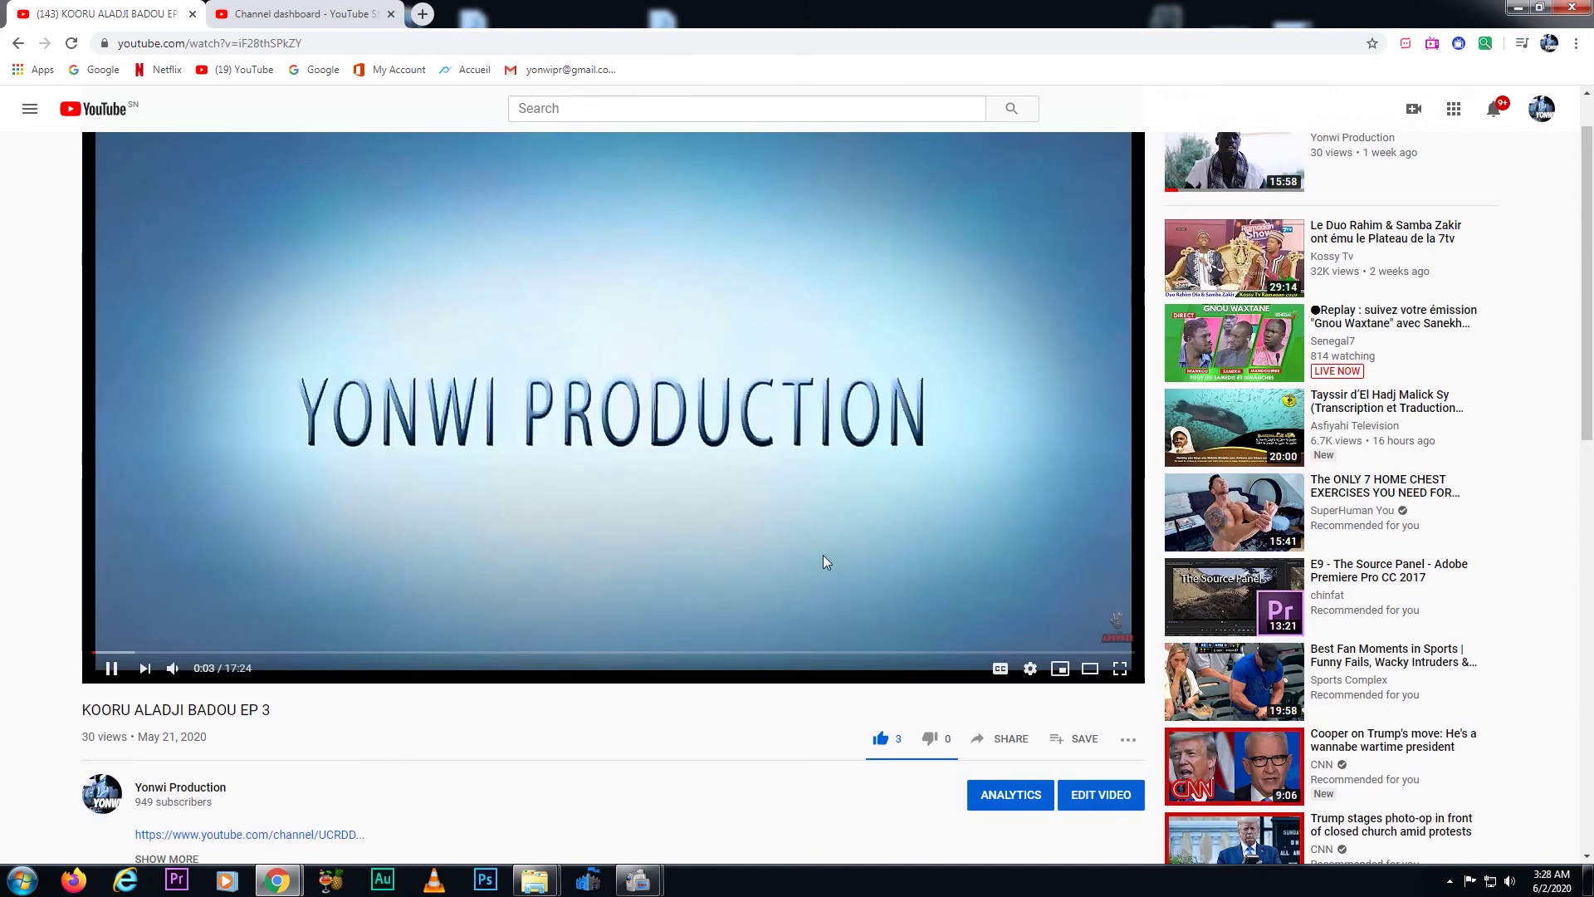